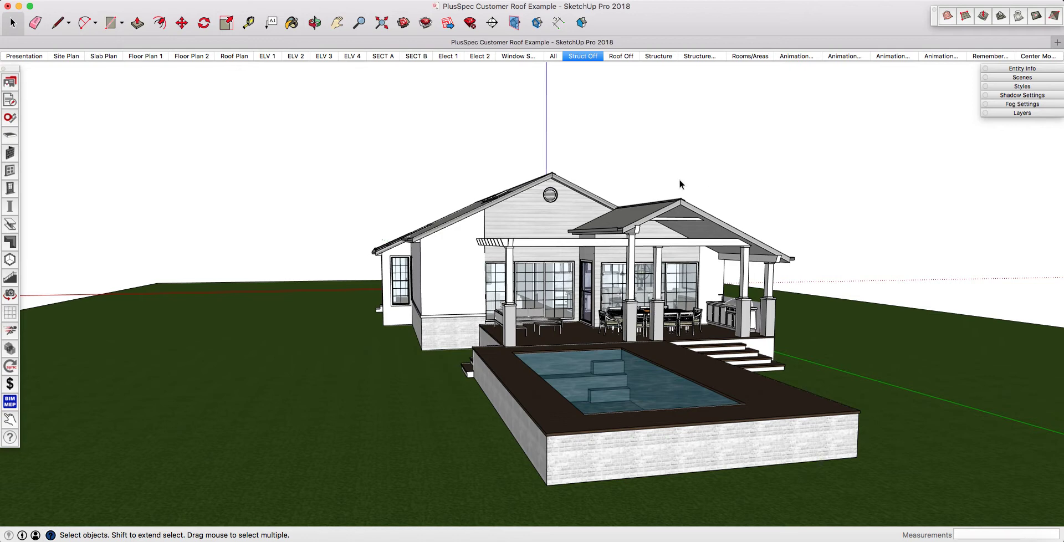
Step: Examine the roof of the example house from the rear patio, the garage side and the front entry
key("o")
left_click_drag(604, 245, 603, 248)
key("space")
scroll(624, 224, "up", 10)
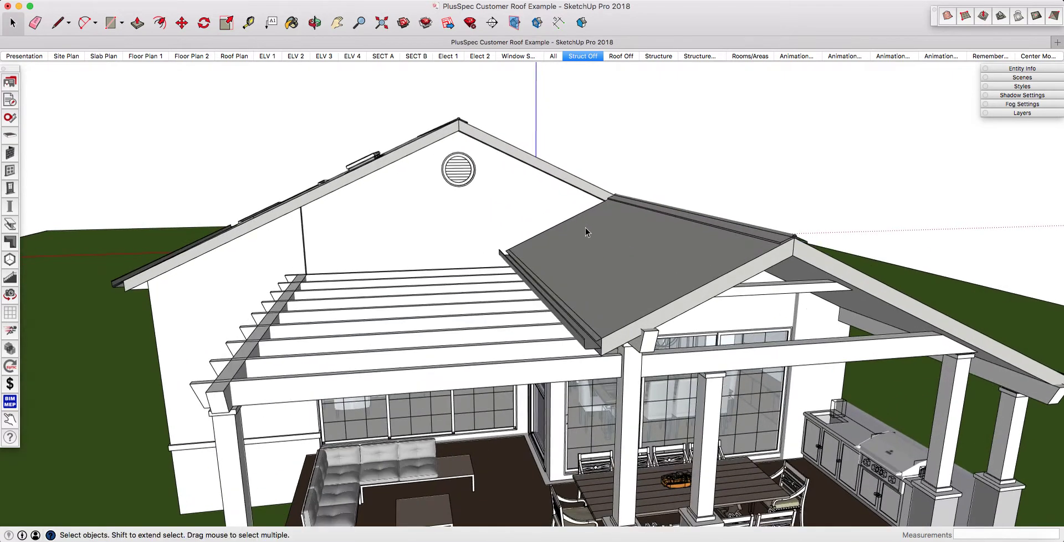
scroll(564, 247, "down", 5)
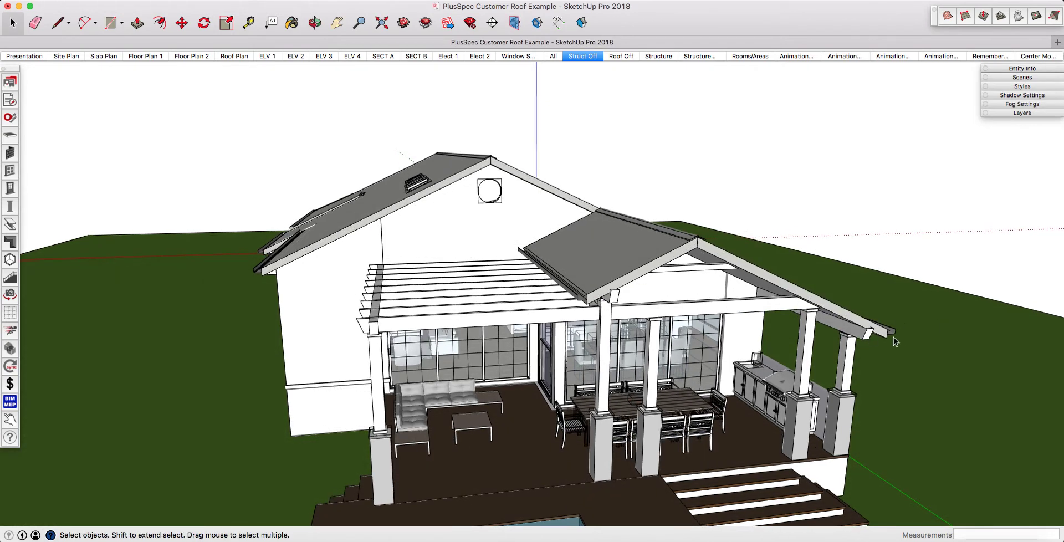
middle_click_drag(893, 336, 453, 300)
scroll(630, 313, "down", 2)
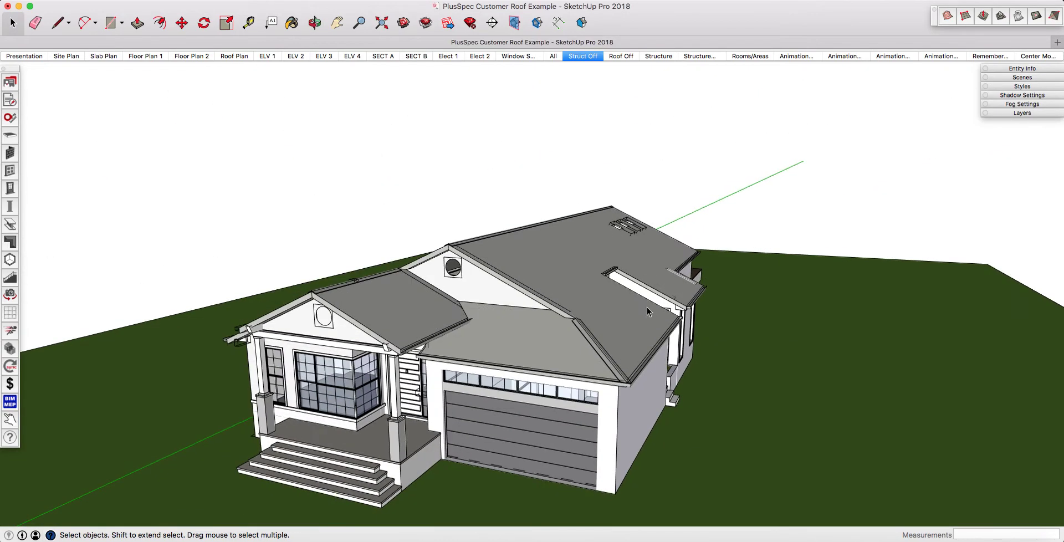
scroll(234, 343, "up", 3)
middle_click_drag(239, 344, 542, 347)
middle_click_drag(547, 284, 433, 333)
middle_click_drag(406, 296, 325, 356)
scroll(521, 364, "down", 5)
scroll(521, 364, "up", 3)
middle_click_drag(532, 288, 396, 316)
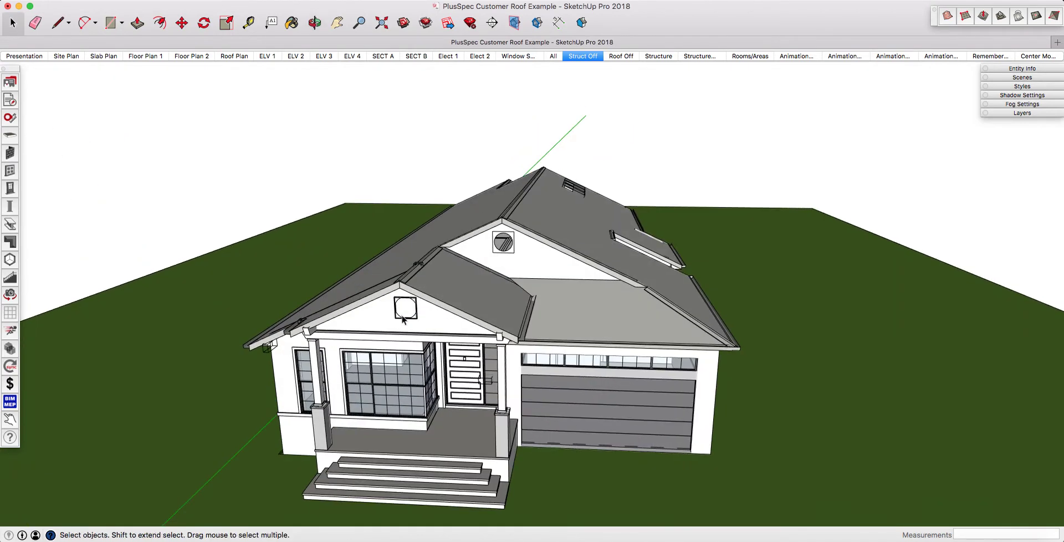
Step: Switch to the Advanced Roof Example model and select the flat roof outline face beside the finished roof
left_click(1019, 540)
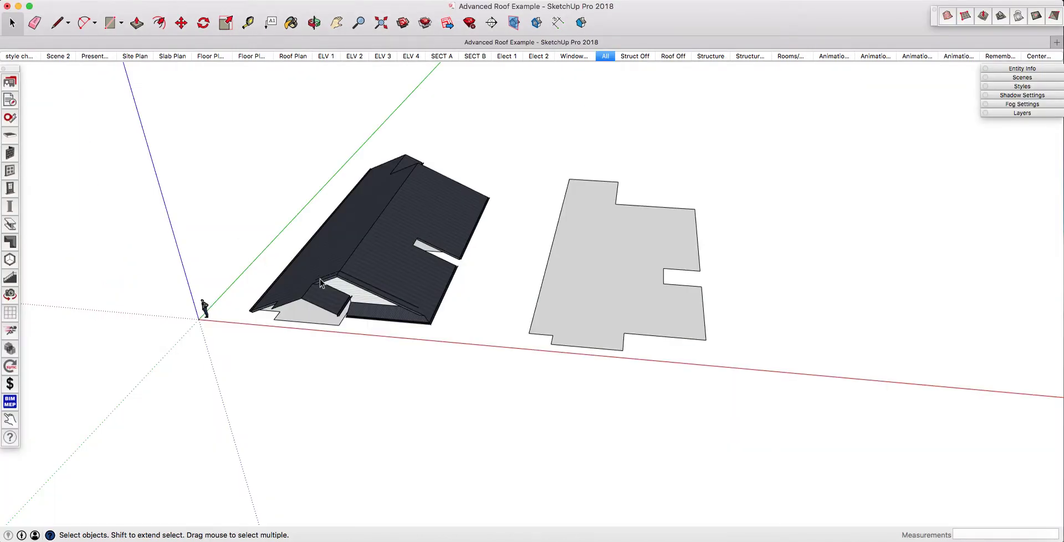
middle_click_drag(320, 278, 423, 259)
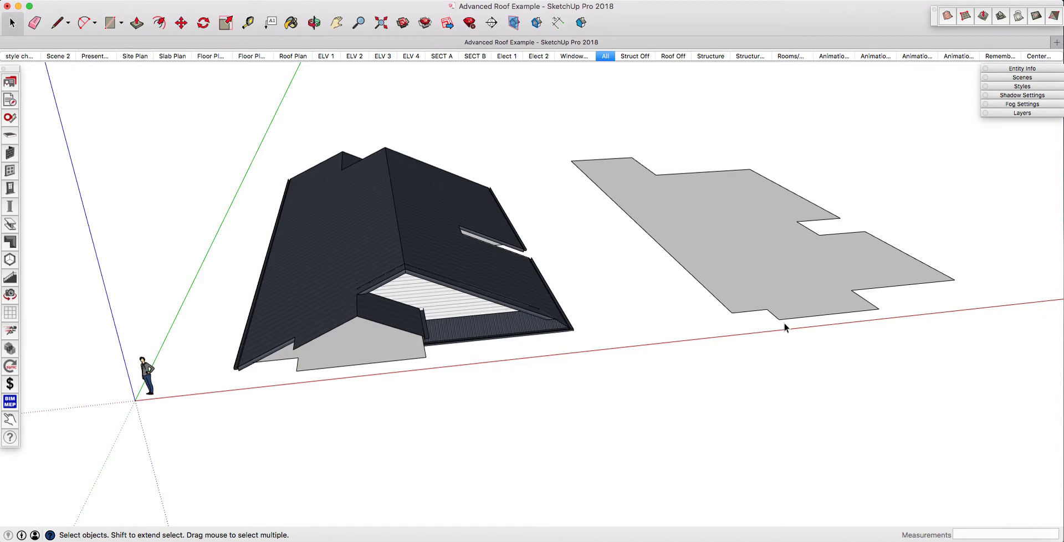
middle_click_drag(783, 321, 727, 278)
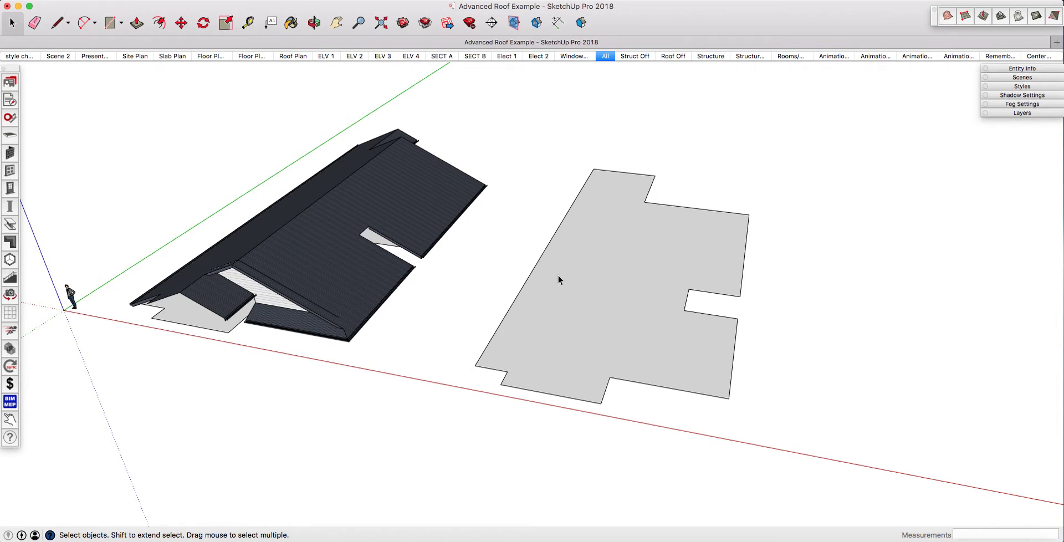
left_click(723, 317)
left_click(532, 244)
left_click(619, 282)
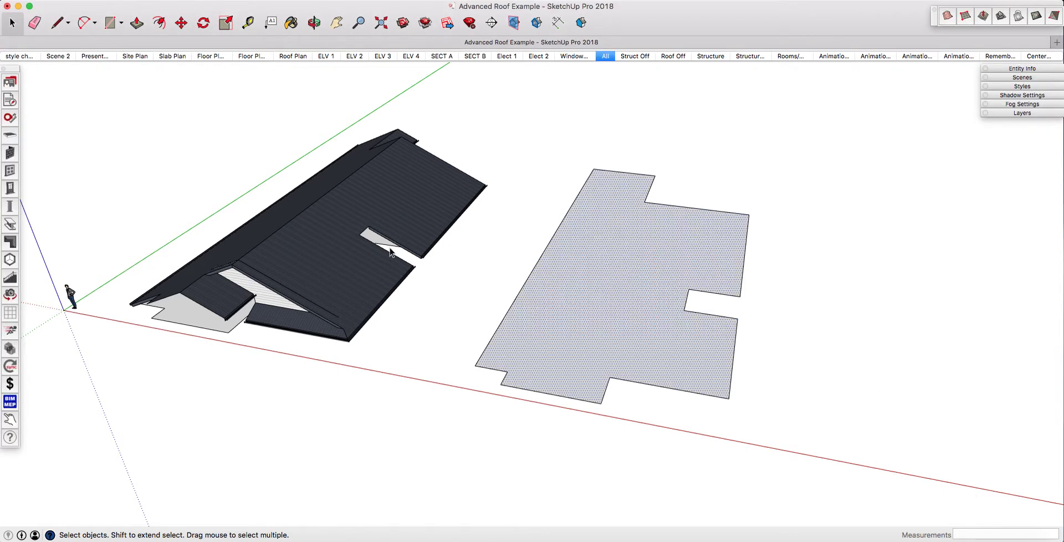
Step: Create a metal hip roof on the selected outline with a 25-degree pitch, 180 mm plumb fascia and 600 mm raked eaves
left_click(11, 243)
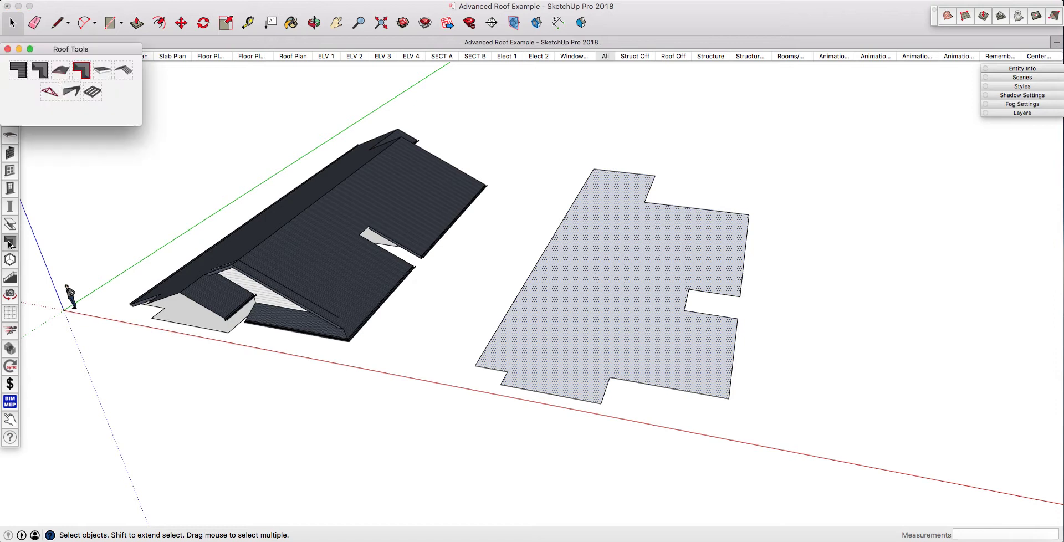
left_click(43, 70)
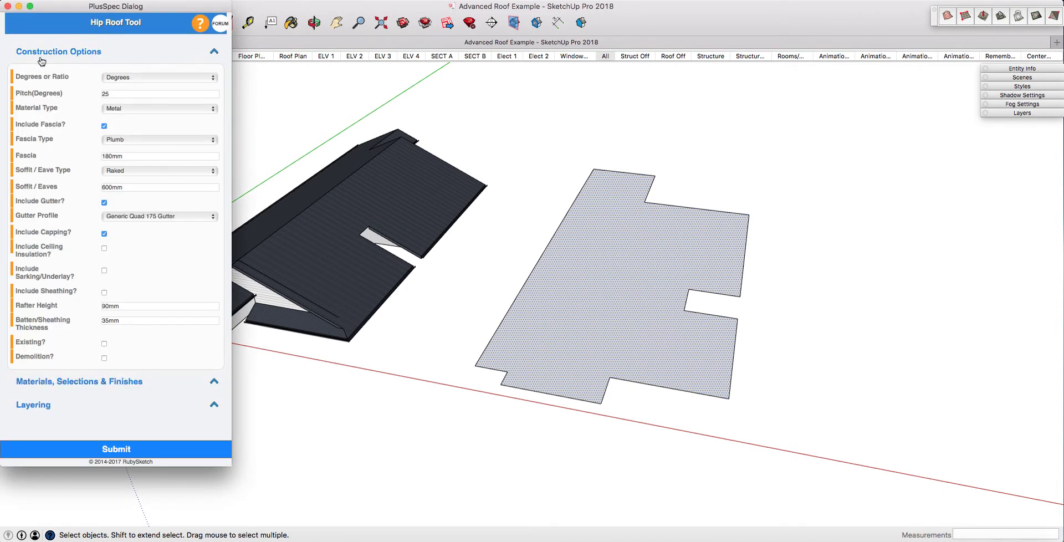
left_click(138, 77)
left_click(120, 79)
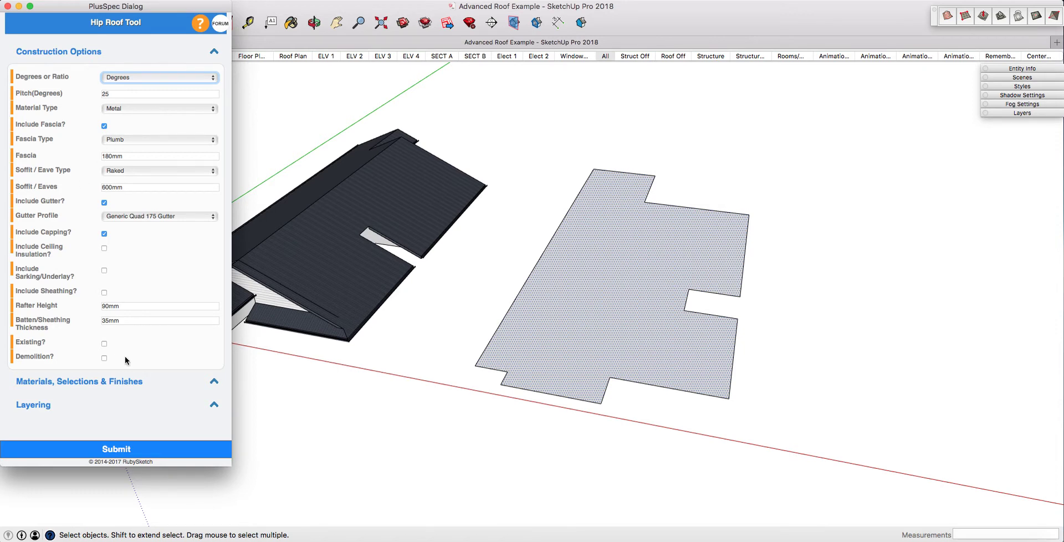
left_click(116, 449)
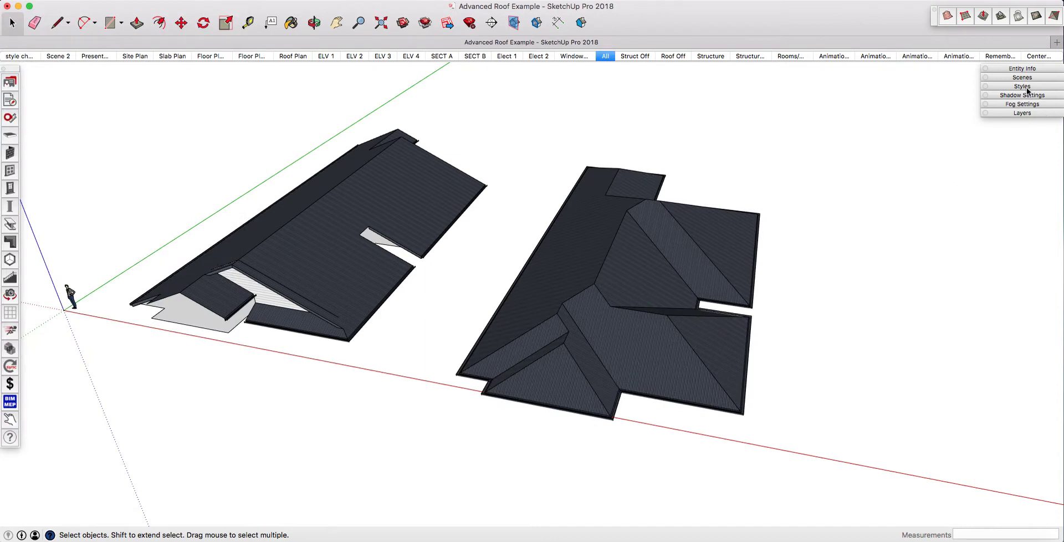
Step: Make the 21_CAPPING layer visible
left_click(1022, 113)
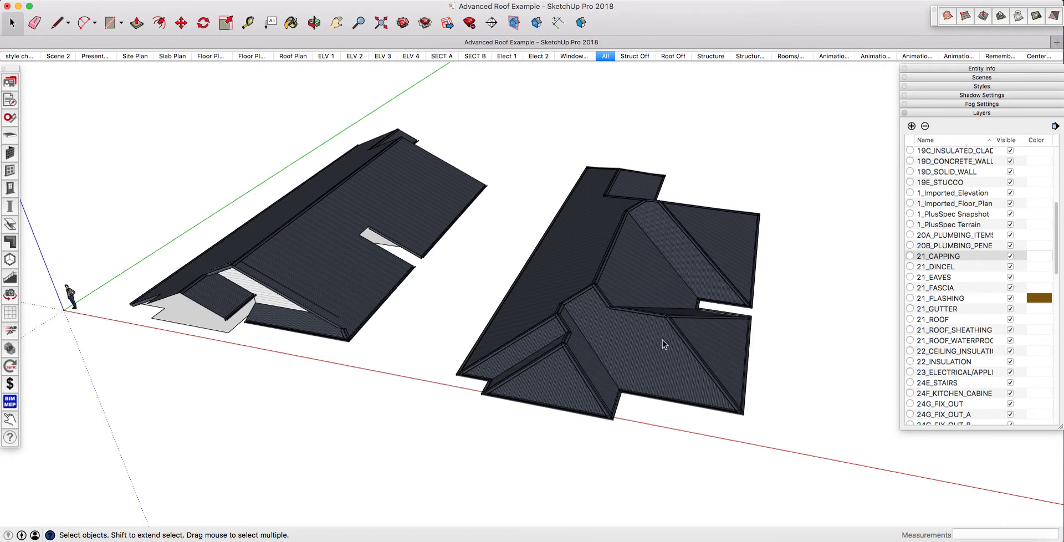
scroll(659, 388, "up", 2)
middle_click_drag(611, 338, 561, 361)
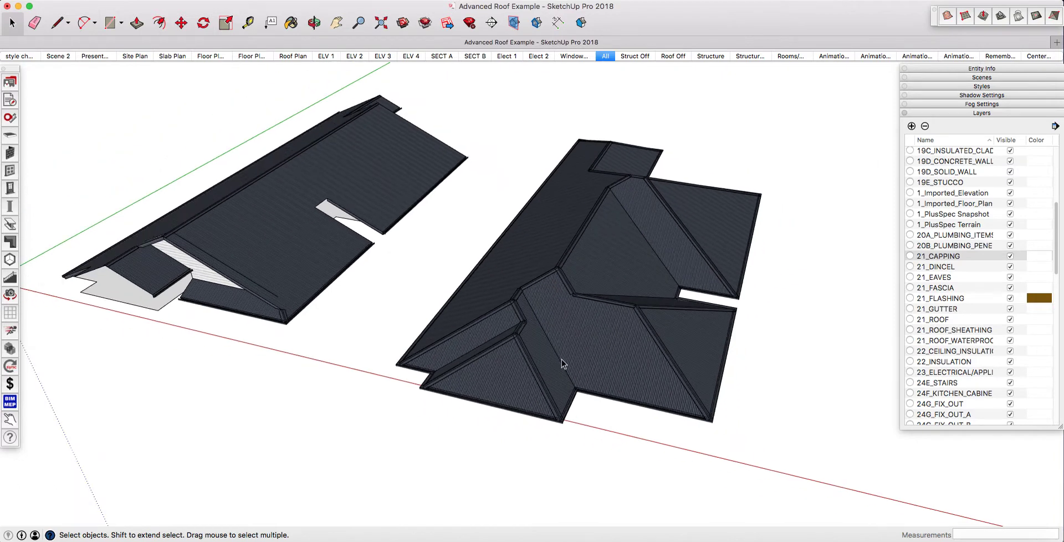
Step: Convert the small front hip face of the new roof into a 90-degree gable with a 600 mm overhang
right_click(521, 370)
mouse_move(571, 525)
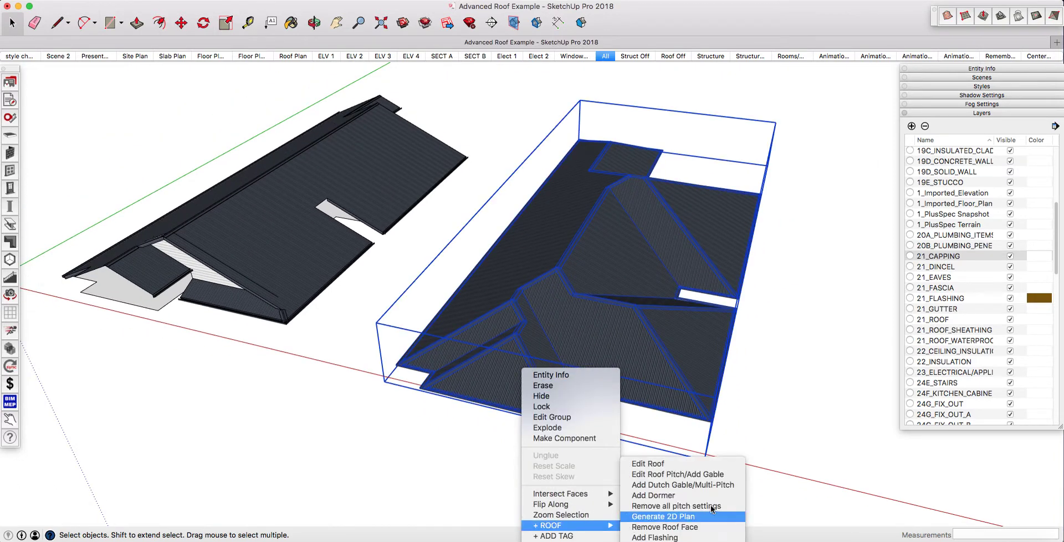
left_click(709, 475)
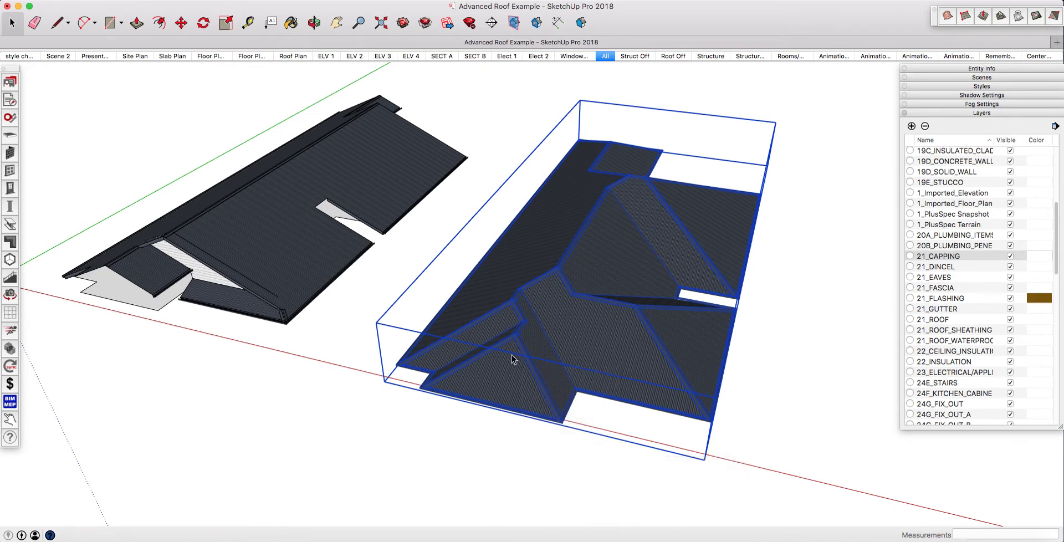
left_click(511, 394)
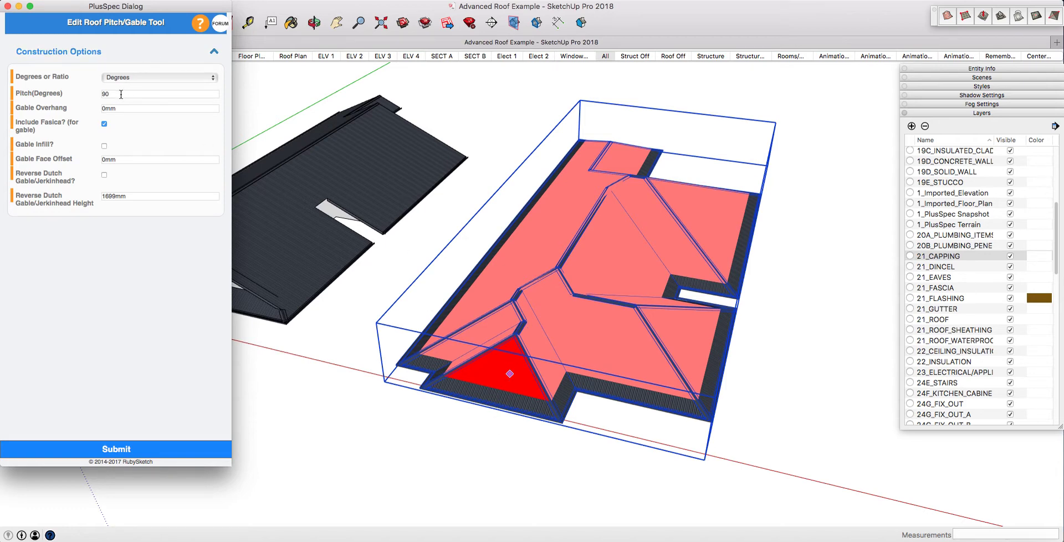
left_click(134, 77)
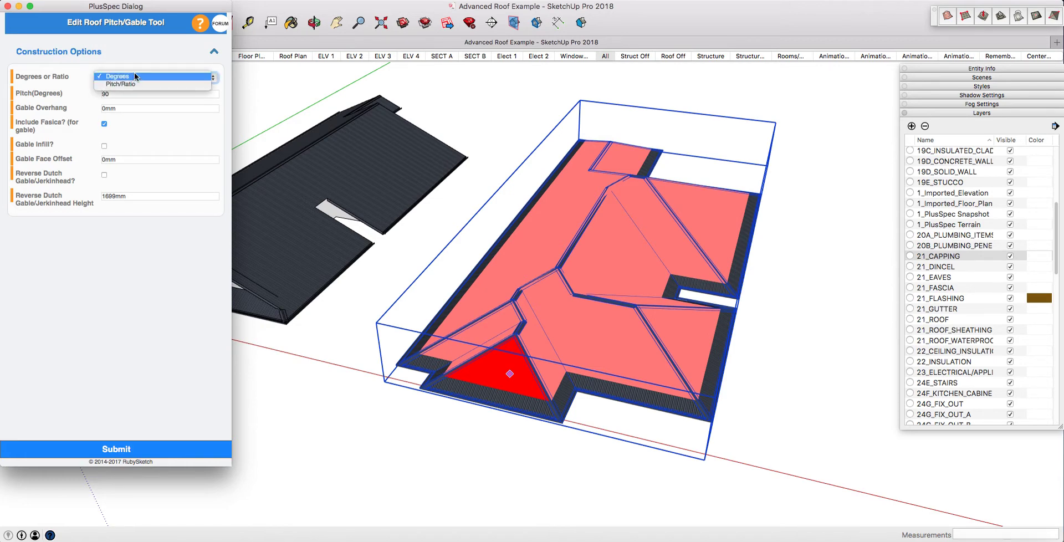
left_click(135, 76)
left_click(139, 108)
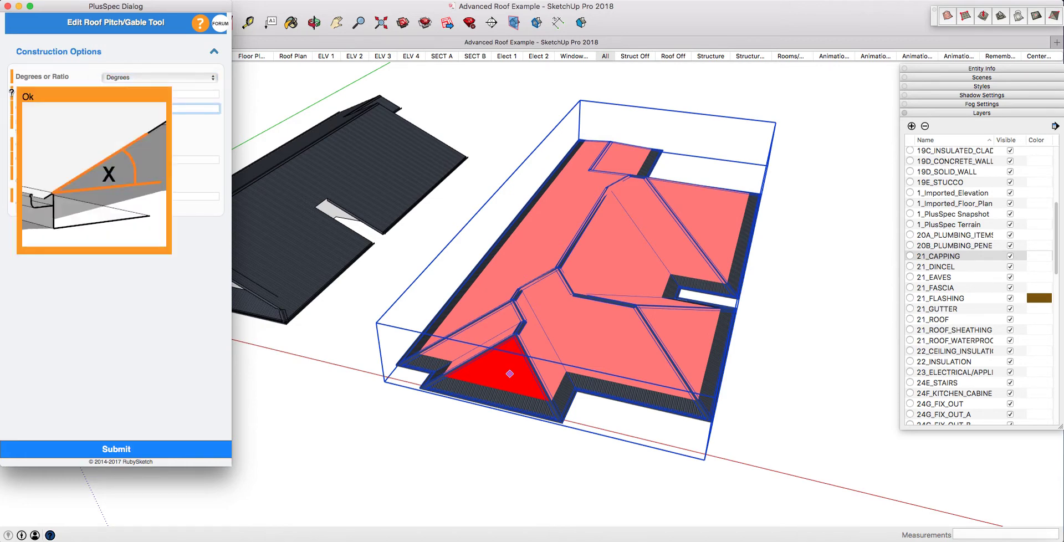
key("BackSpace")
key("BackSpace")
key("BackSpace")
type("600")
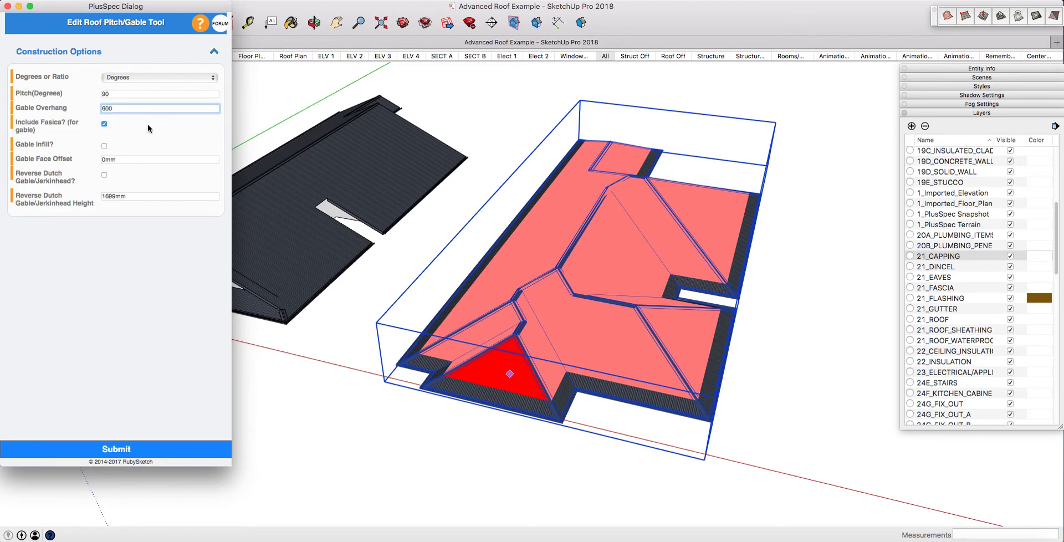
left_click(161, 450)
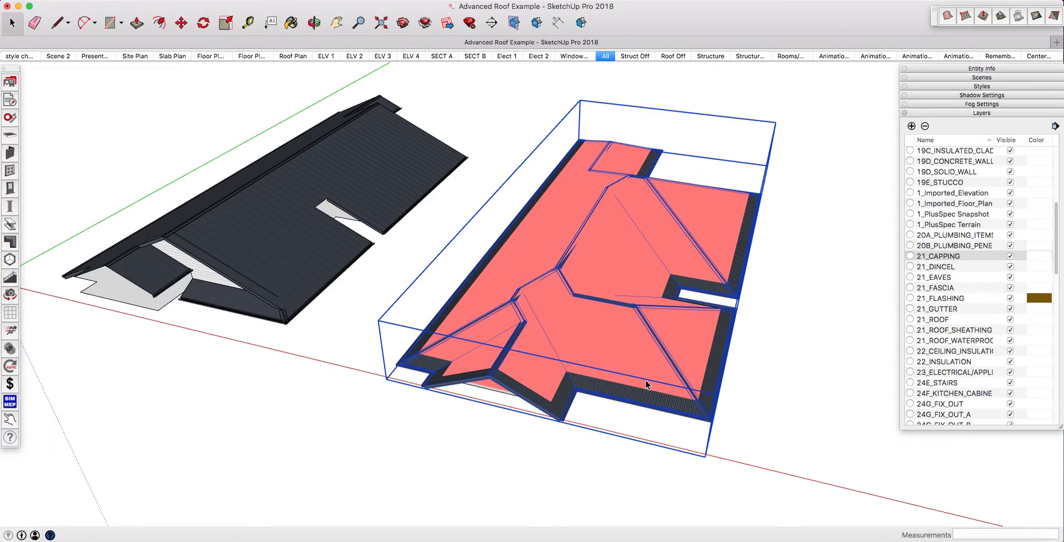
Step: Convert the small and large hip faces at the rear of the new roof into 90-degree gables with 600 mm overhangs
middle_click_drag(701, 273, 672, 335)
scroll(708, 375, "up", 2)
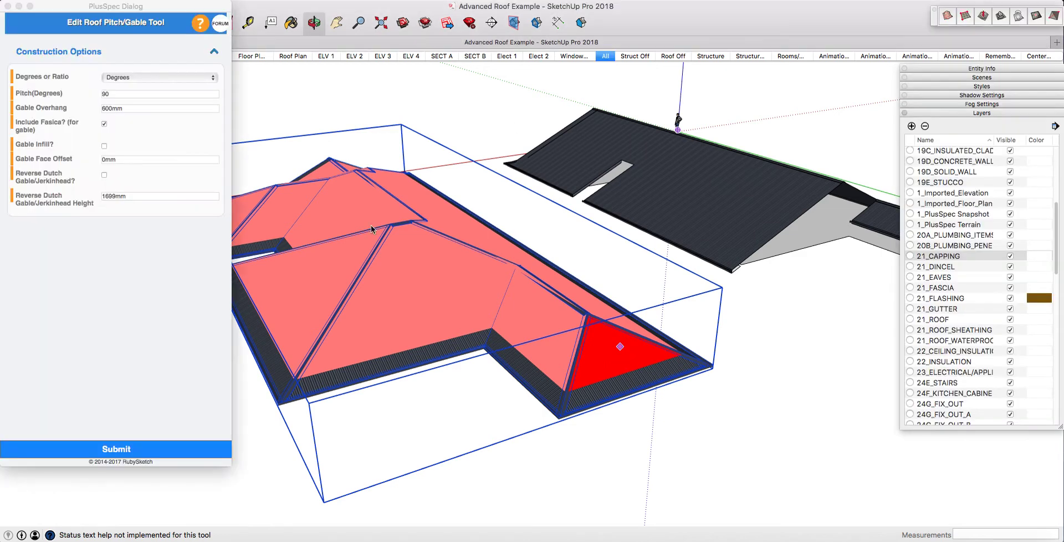
left_click(132, 449)
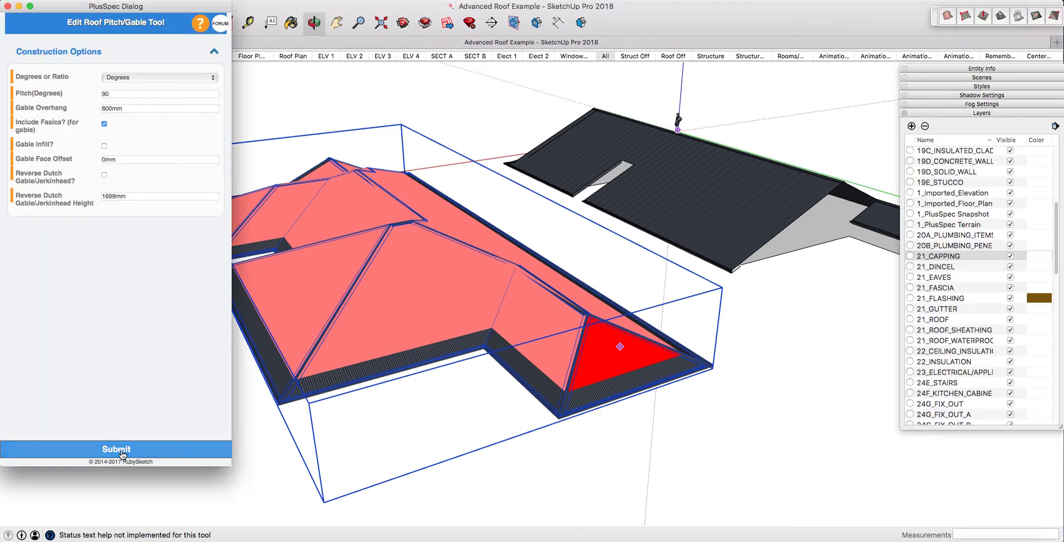
left_click(649, 379)
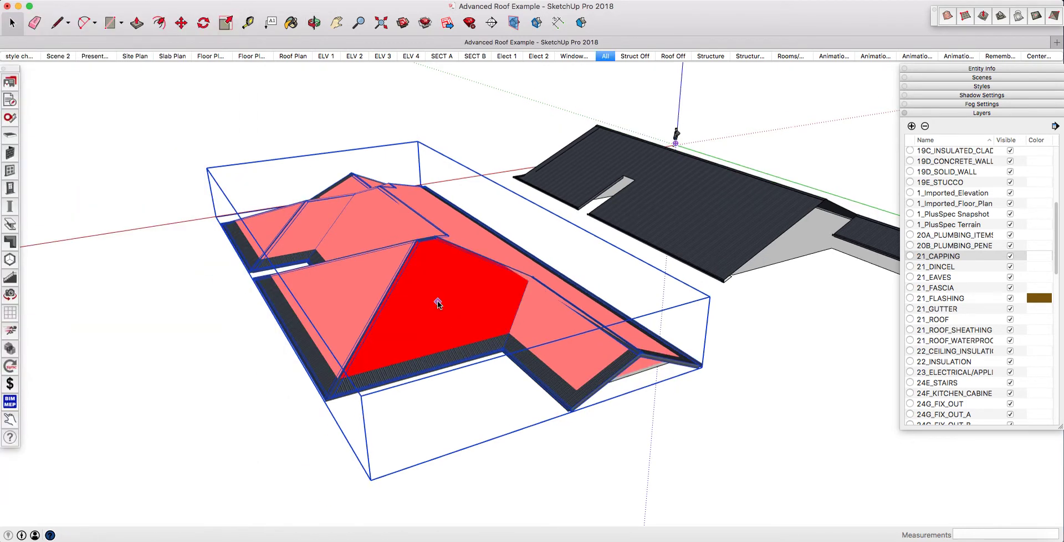
left_click(473, 301)
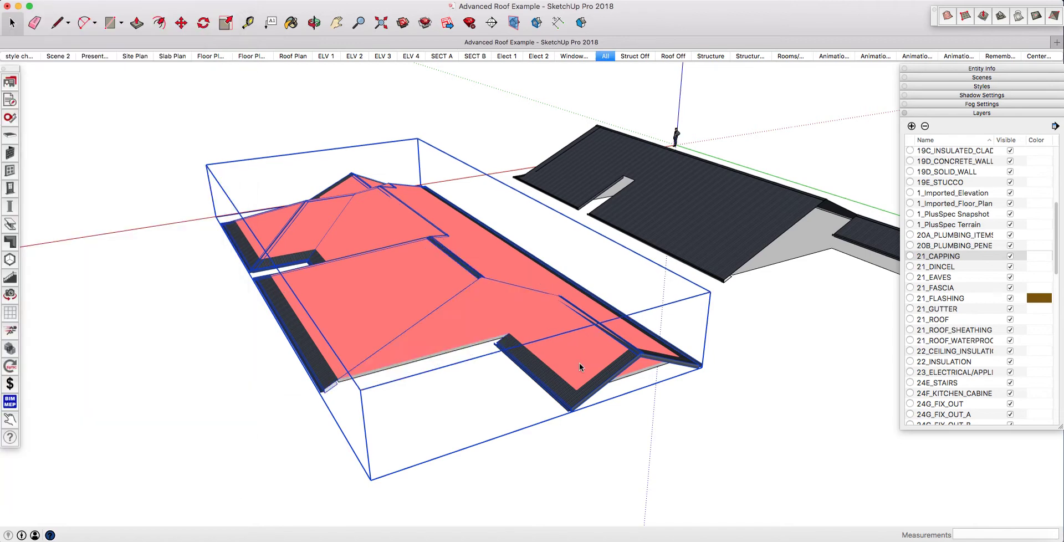
left_click(458, 278)
Step: Convert the hip face on the rear side of the roof's side notch into a 90-degree gable with a 0 mm overhang
middle_click_drag(458, 278, 877, 313)
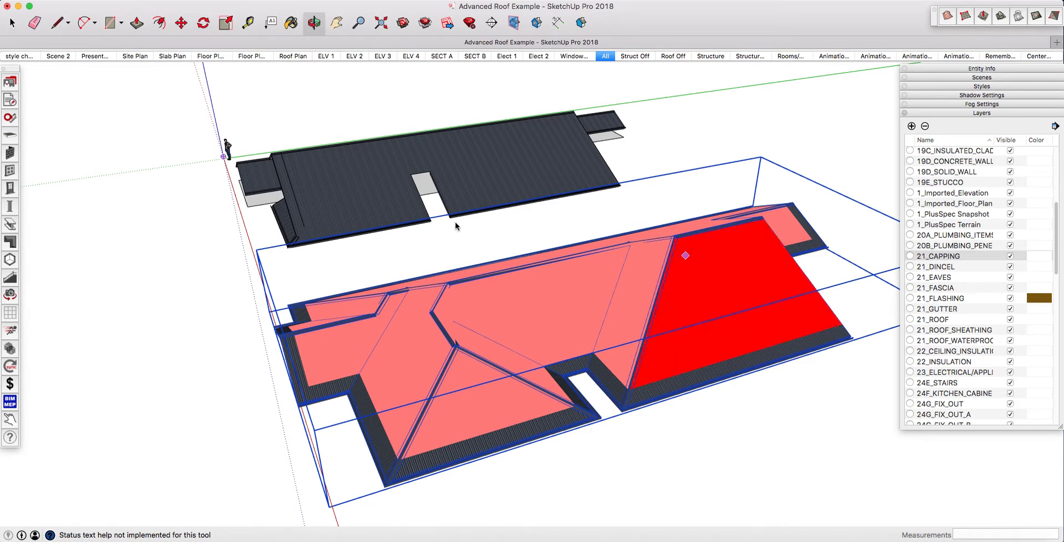
middle_click_drag(405, 145, 682, 316)
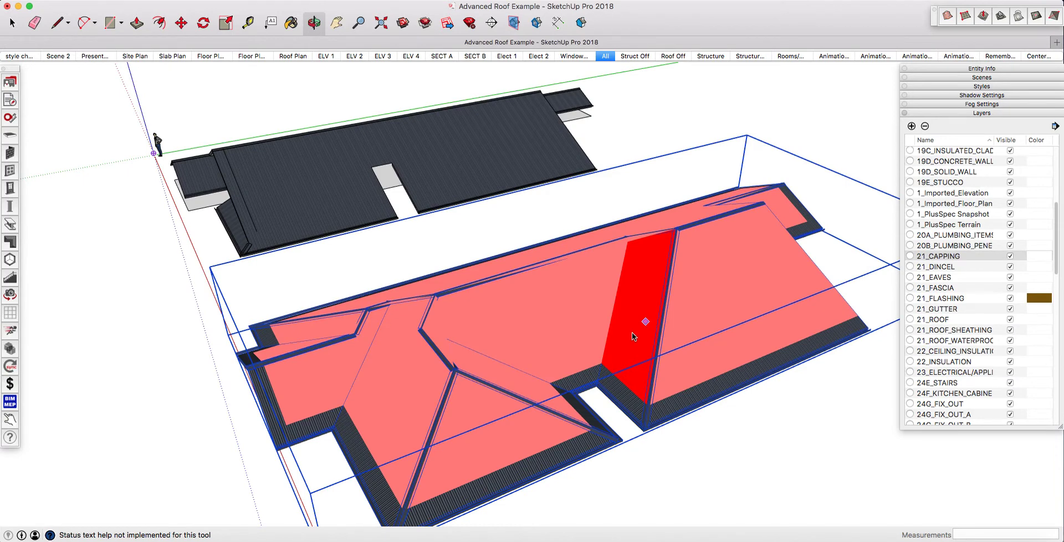
left_click(646, 335)
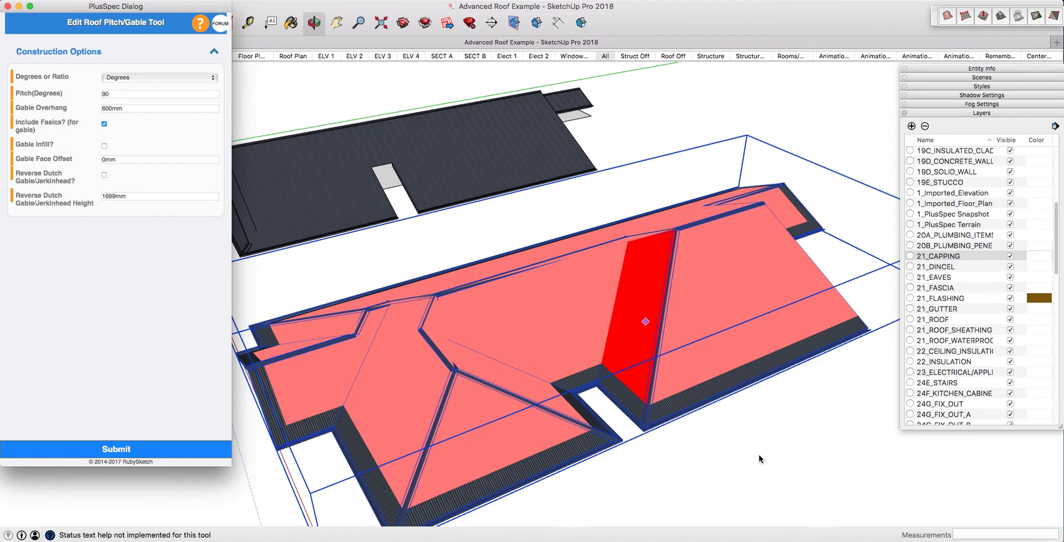
left_click(134, 106)
type("0")
left_click(158, 450)
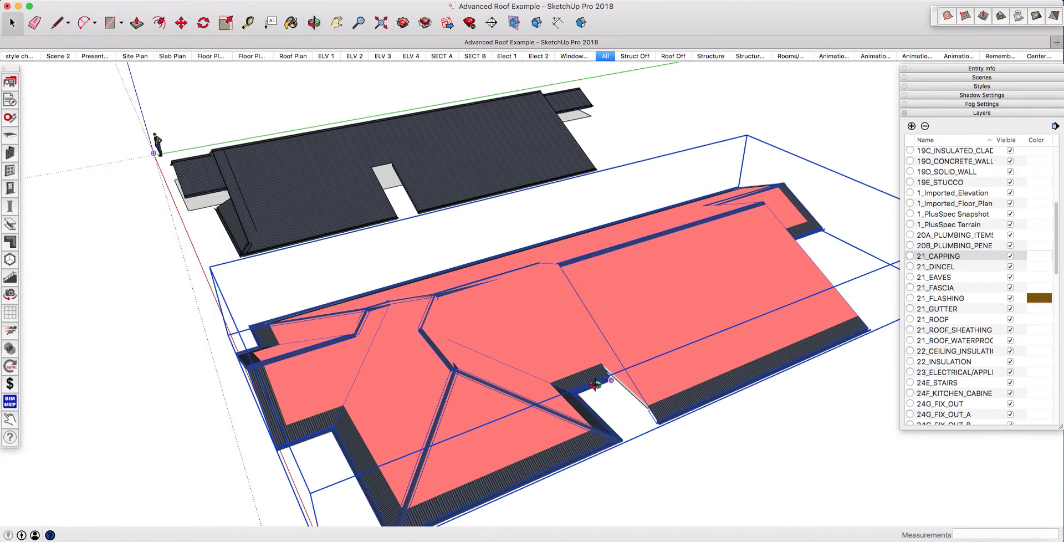
Step: Convert the facing hip face on the front side of the notch into a 90-degree gable with a 0 mm overhang
middle_click_drag(611, 382, 363, 338)
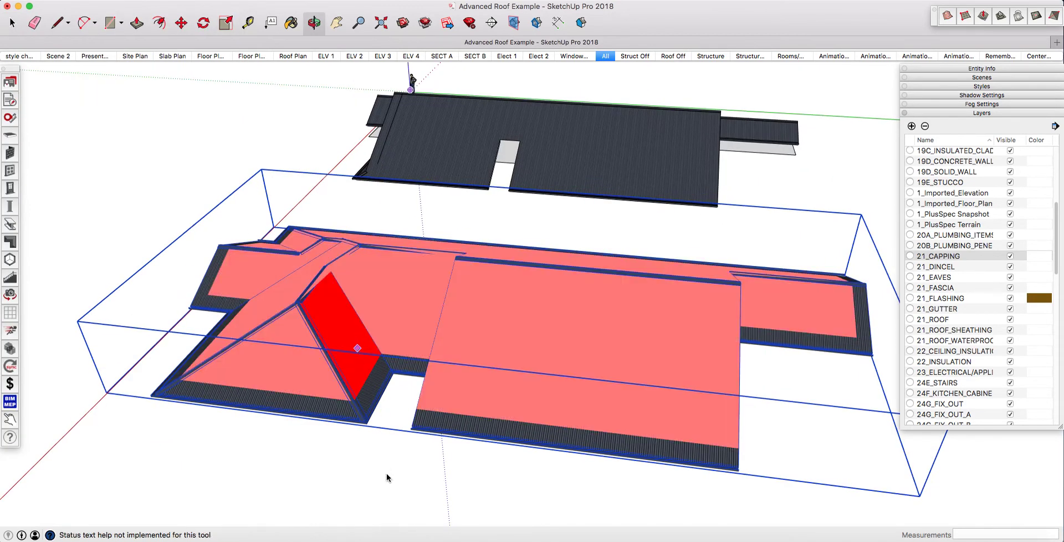
left_click(367, 284)
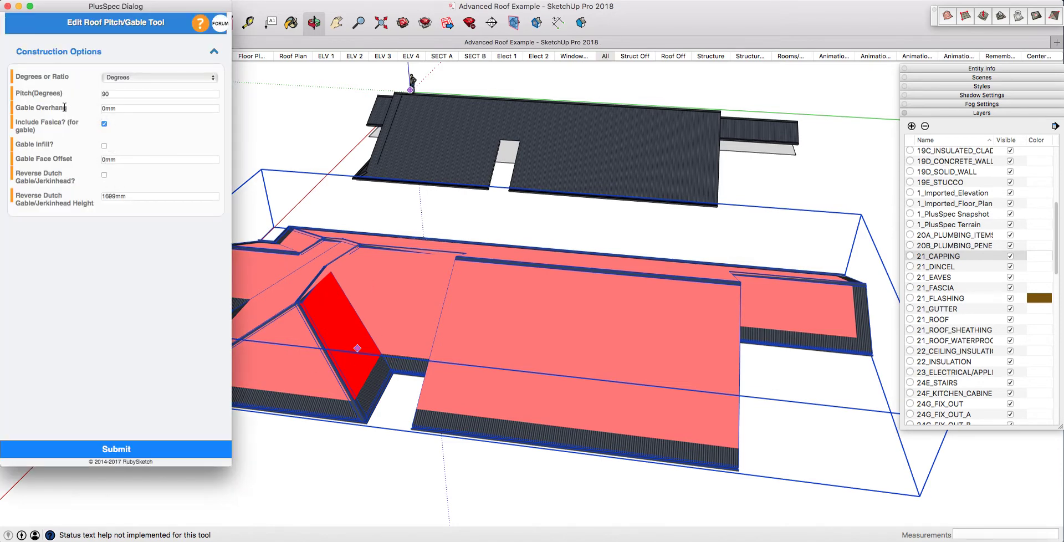
left_click(134, 453)
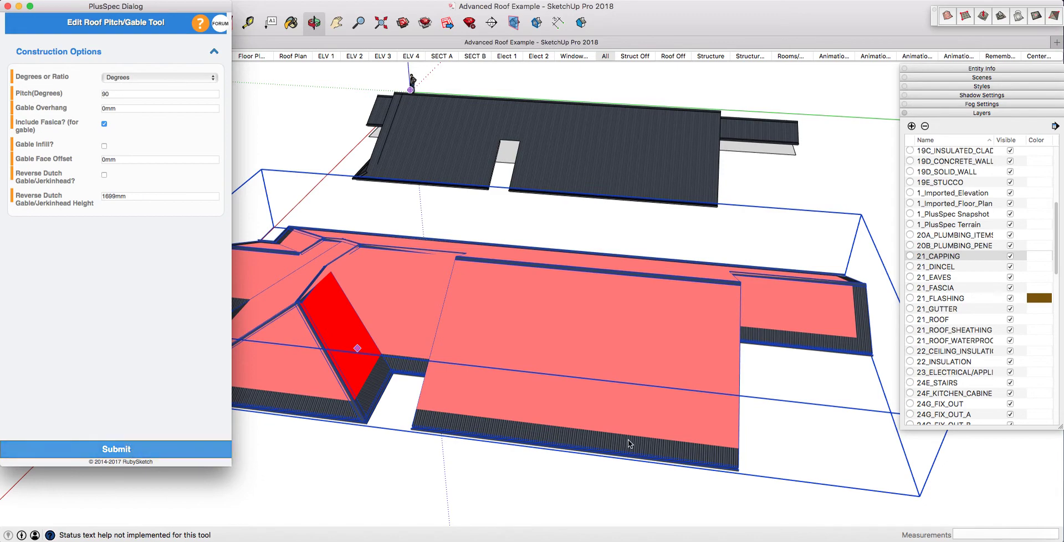
middle_click_drag(421, 340, 555, 342)
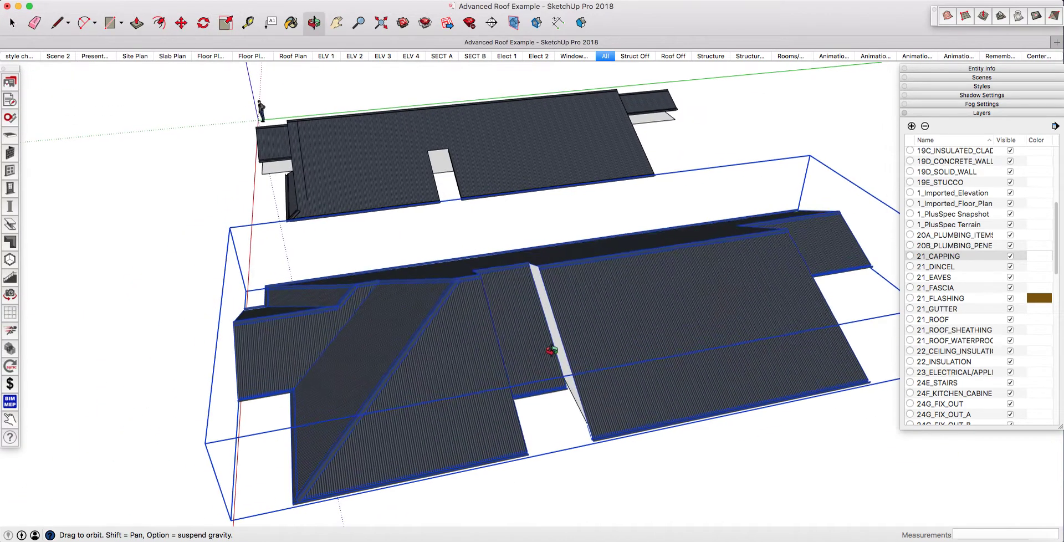
middle_click_drag(375, 328, 557, 314)
key("space")
scroll(593, 299, "up", 5)
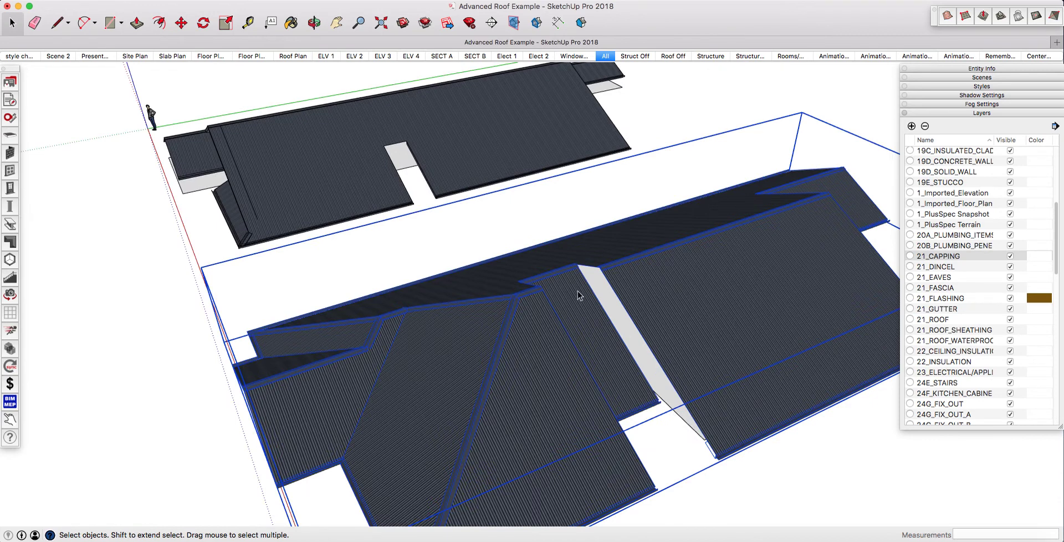
scroll(665, 299, "down", 3)
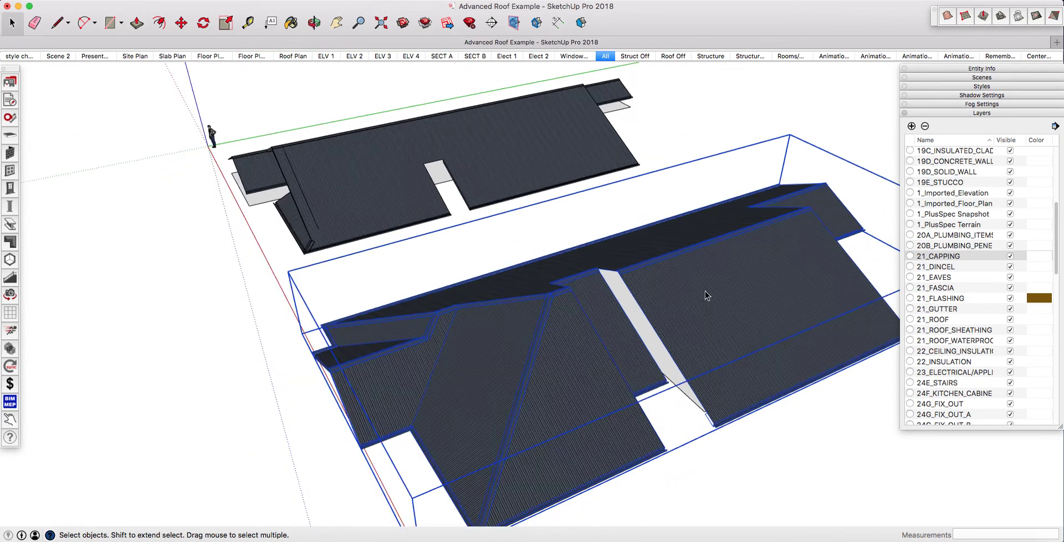
Step: Inspect the new roof's front junctions and hide the 21_CAPPING layer
middle_click_drag(705, 294, 711, 354)
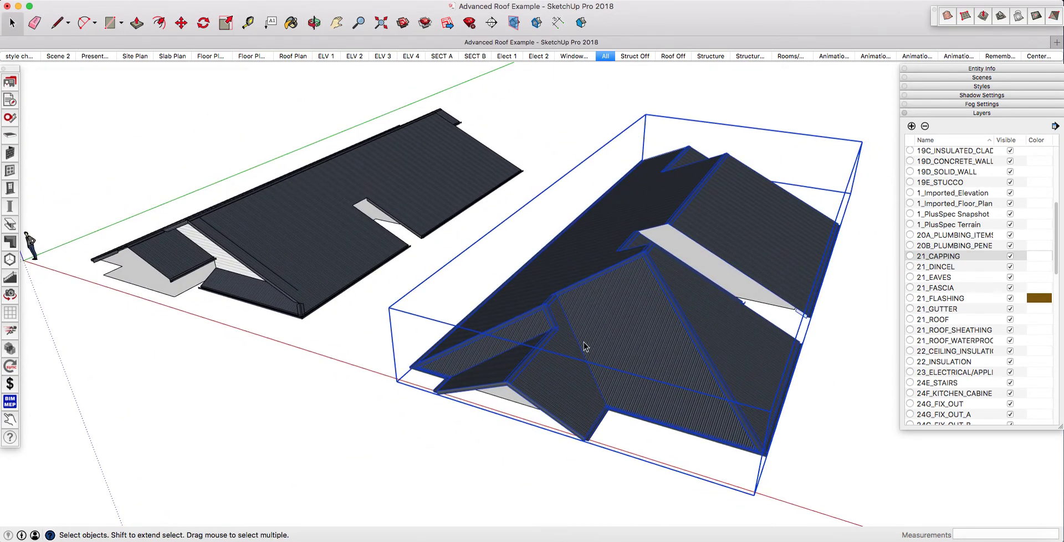
middle_click_drag(718, 141, 675, 368)
scroll(575, 400, "up", 3)
scroll(659, 354, "down", 3)
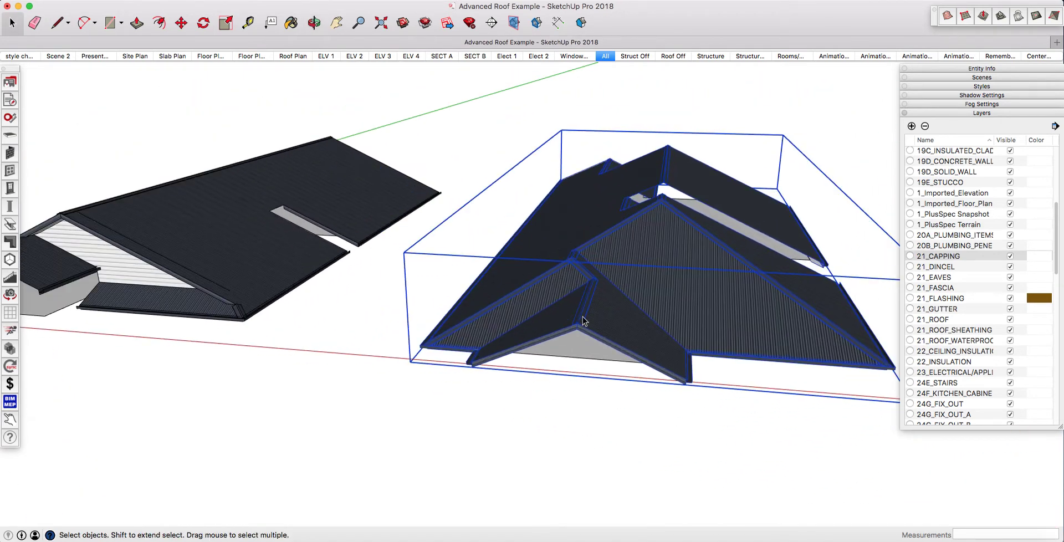
scroll(669, 340, "down", 2)
scroll(659, 345, "up", 3)
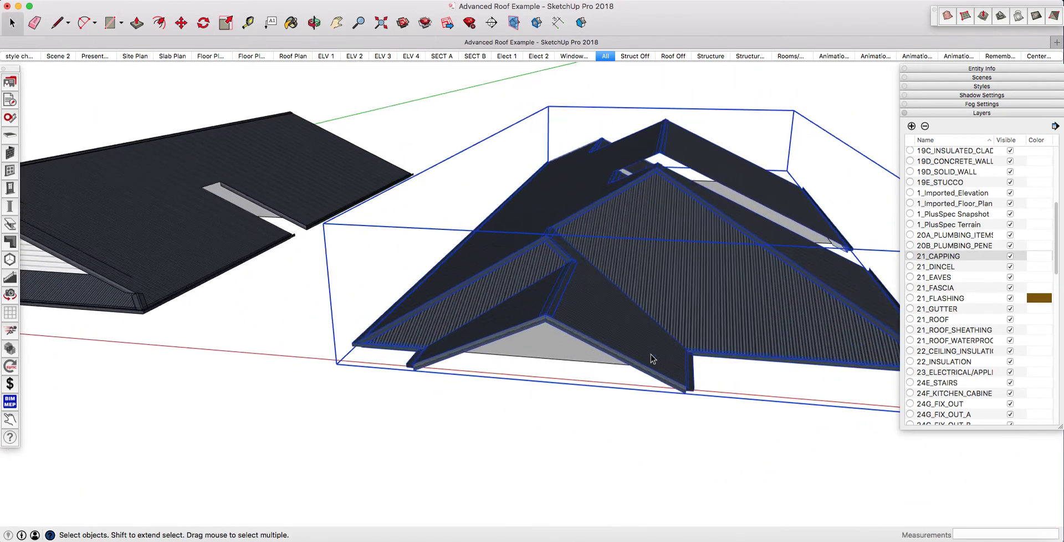
middle_click_drag(659, 345, 717, 441)
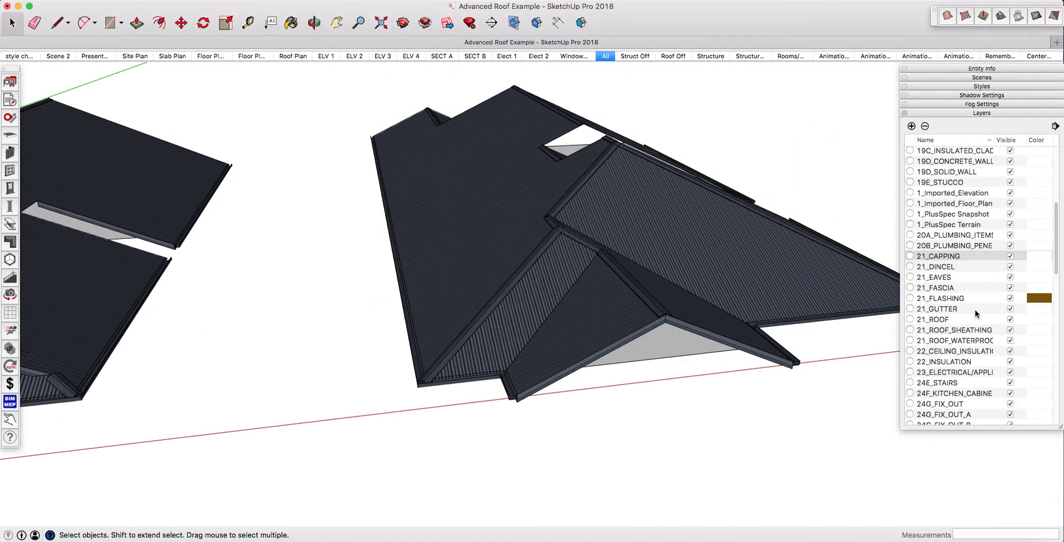
left_click(1010, 256)
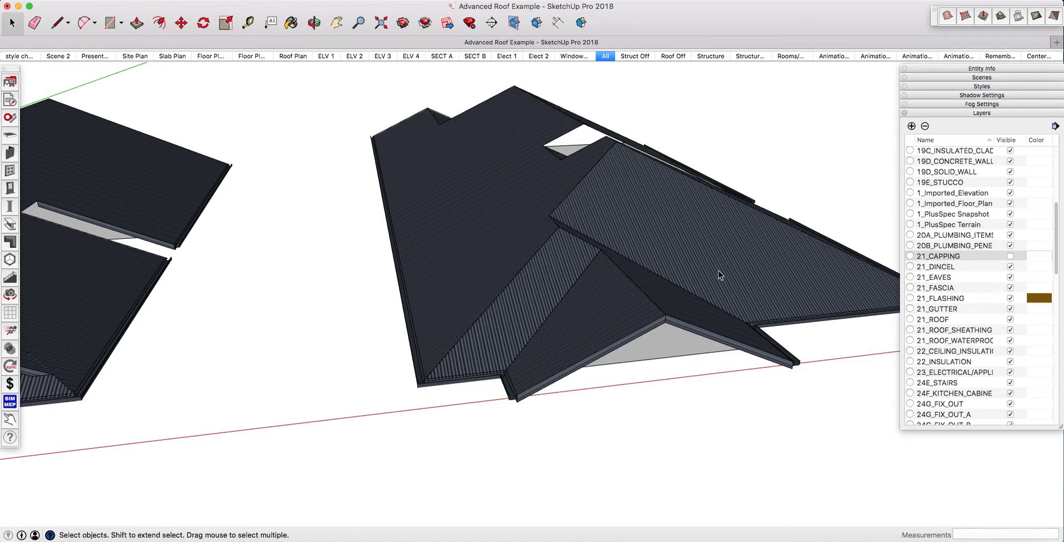
Step: Measure the vertical height from the small front gable's base edge to the peak of the adjoining hip
scroll(663, 330, "up", 1)
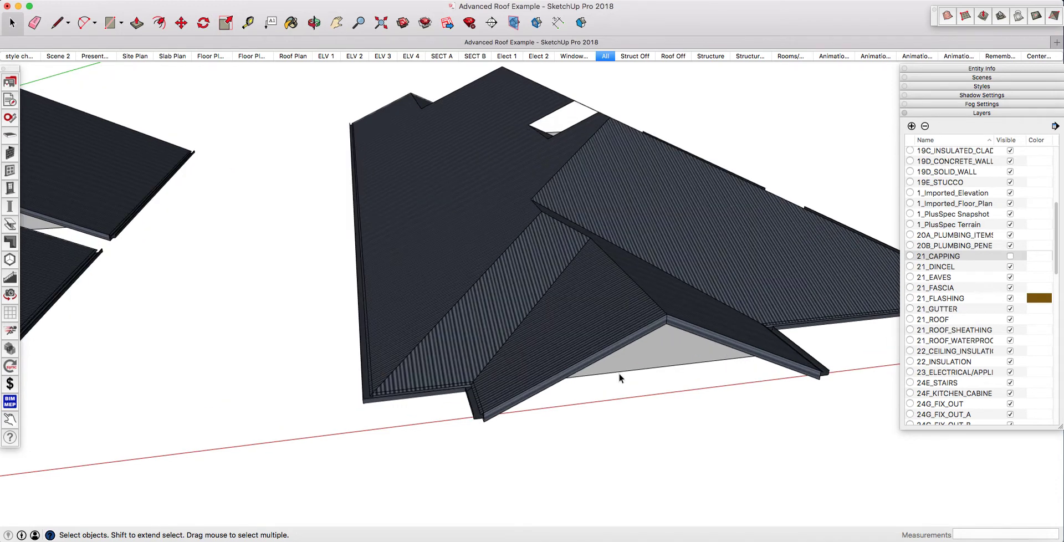
key("t")
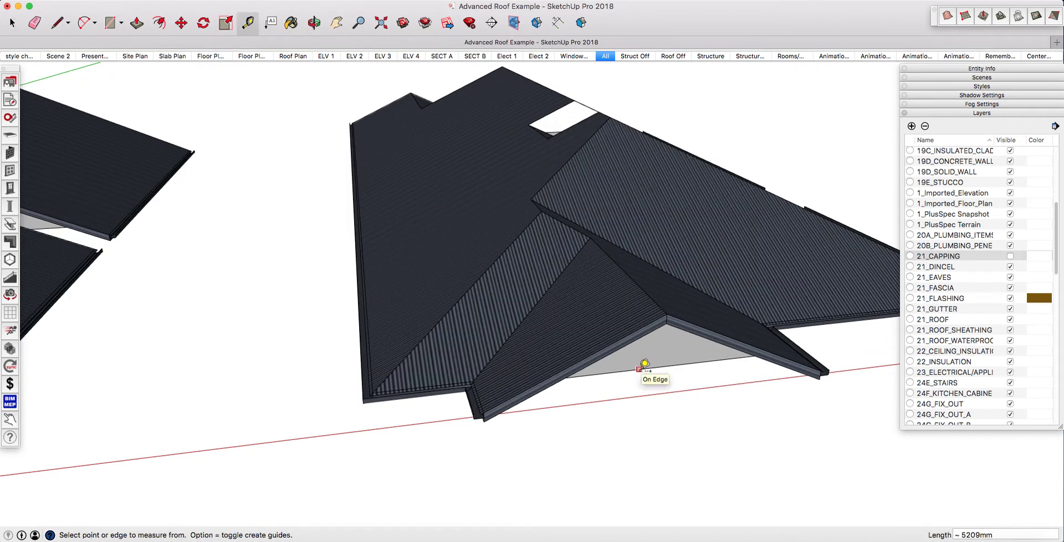
left_click(639, 368)
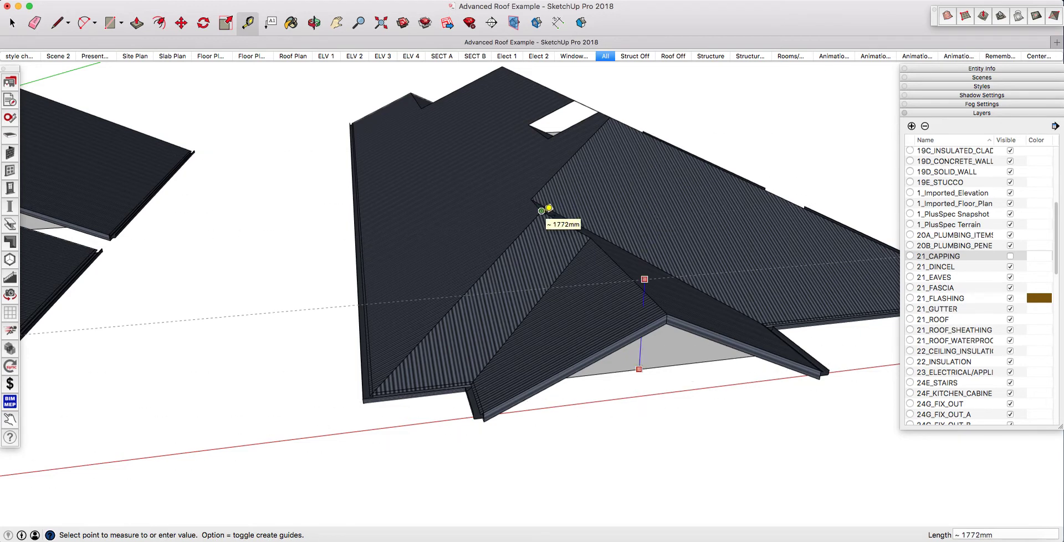
scroll(542, 212, "up", 4)
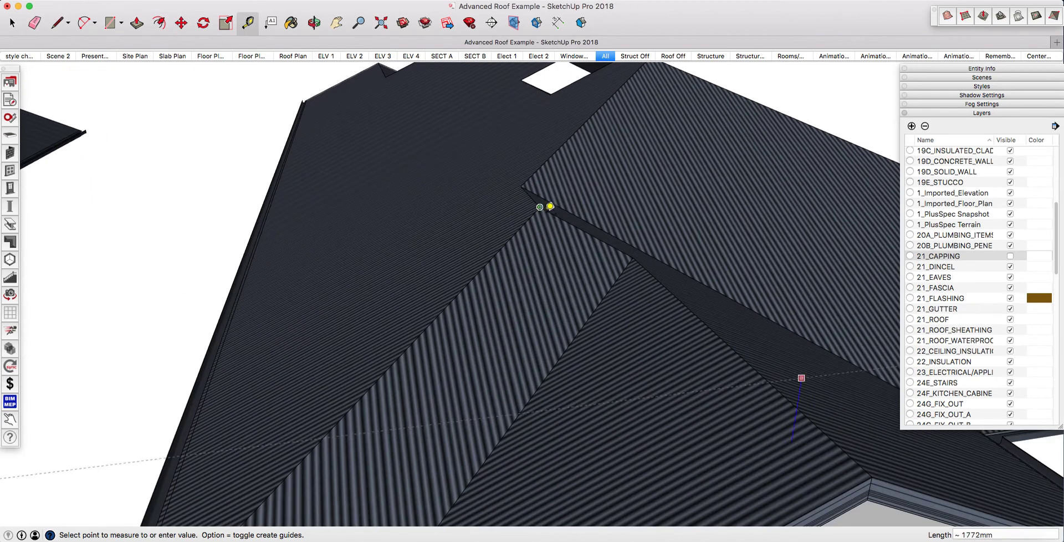
scroll(545, 214, "down", 4)
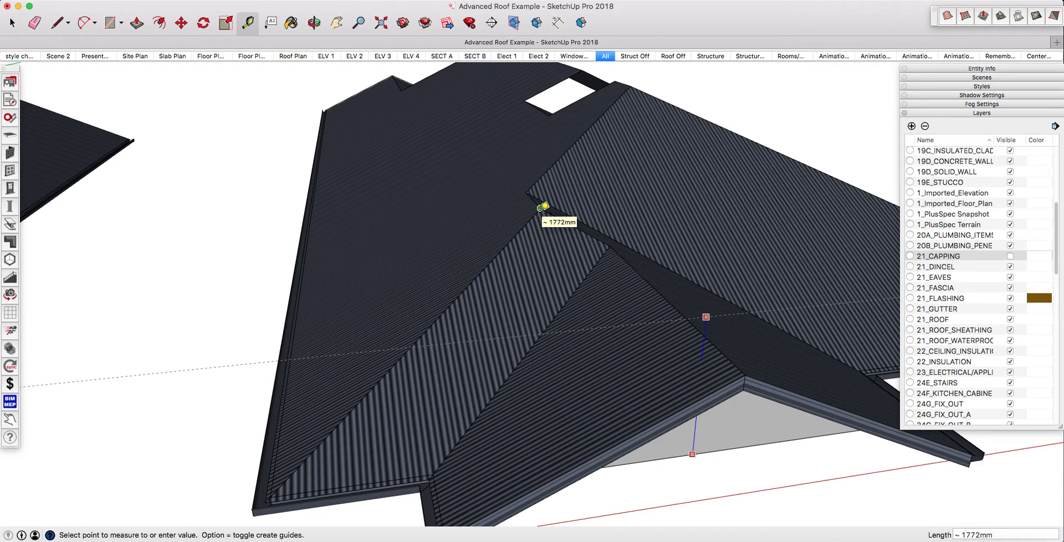
key("space")
Step: Turn the small front gable's slope beside the short hip into a 90-degree reverse Dutch gable with a height of 1772 mm and 0 mm overhang
scroll(662, 226, "down", 6)
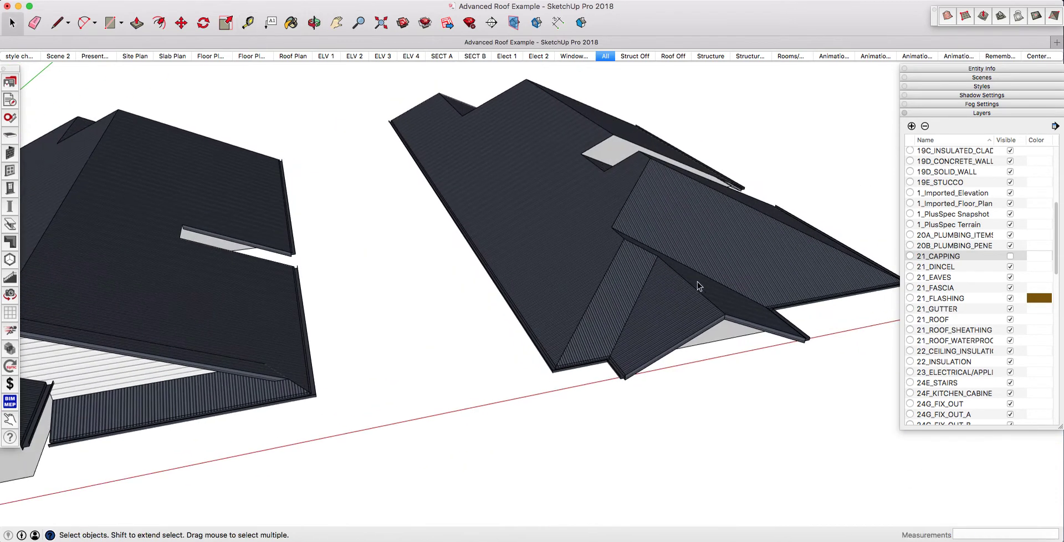
right_click(685, 313)
mouse_move(740, 466)
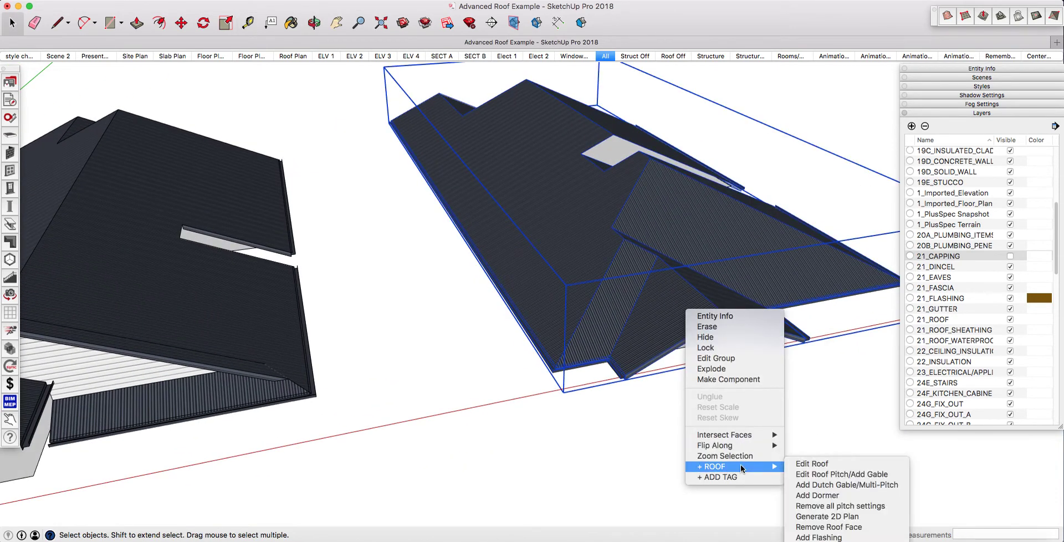
left_click(823, 474)
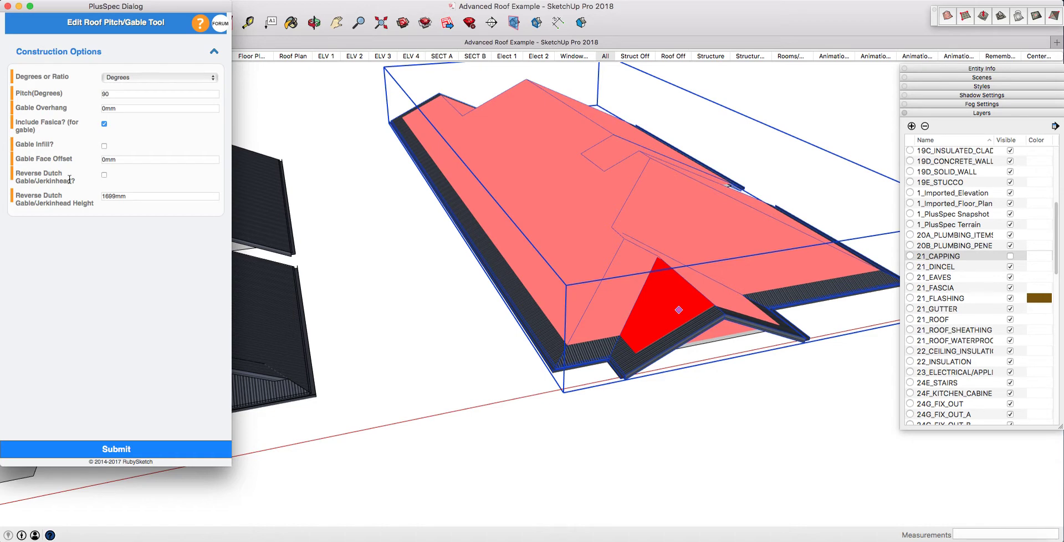
left_click(104, 175)
key("Tab")
type("1")
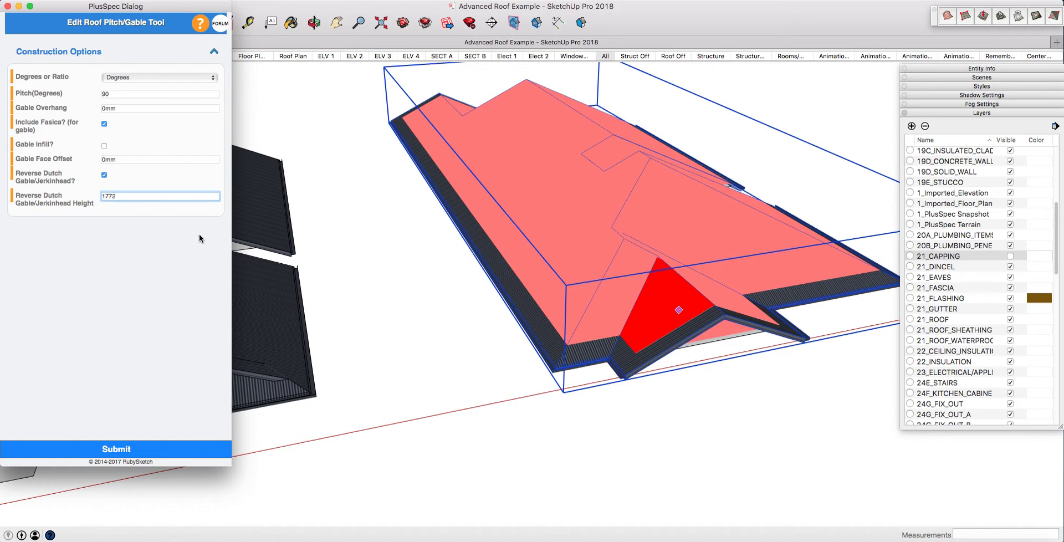
left_click(156, 449)
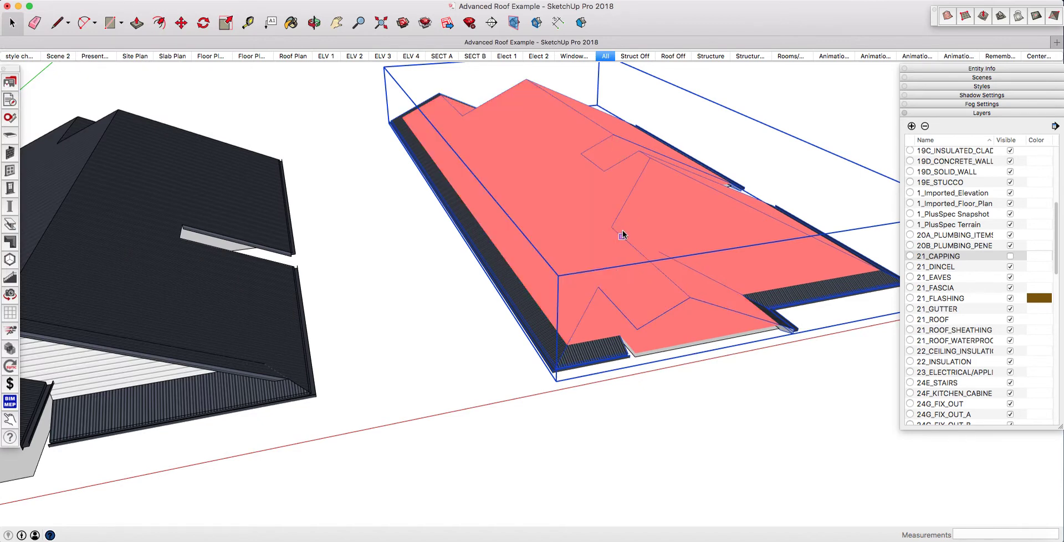
middle_click_drag(713, 356, 558, 335)
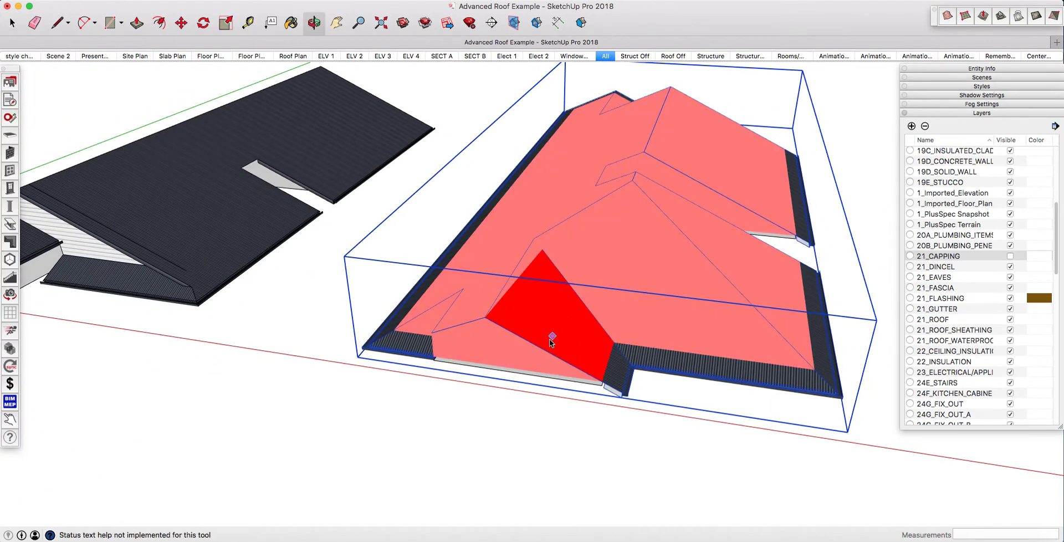
key("space")
left_click(490, 440)
Step: Measure the vertical height from the base corner of the cut front slope to its lower roof edge
scroll(499, 315, "up", 5)
middle_click_drag(463, 360, 458, 364)
key("t")
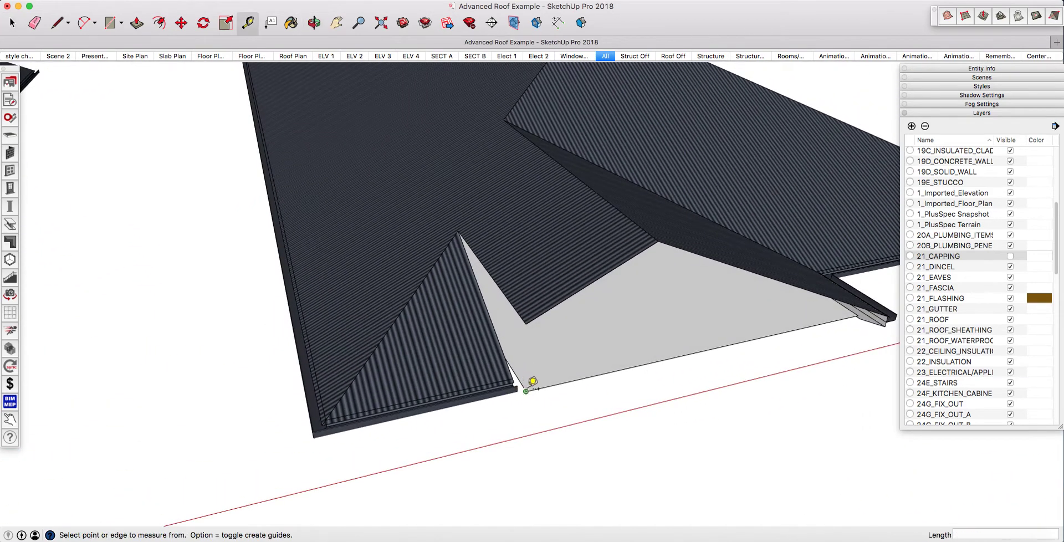
left_click(526, 391)
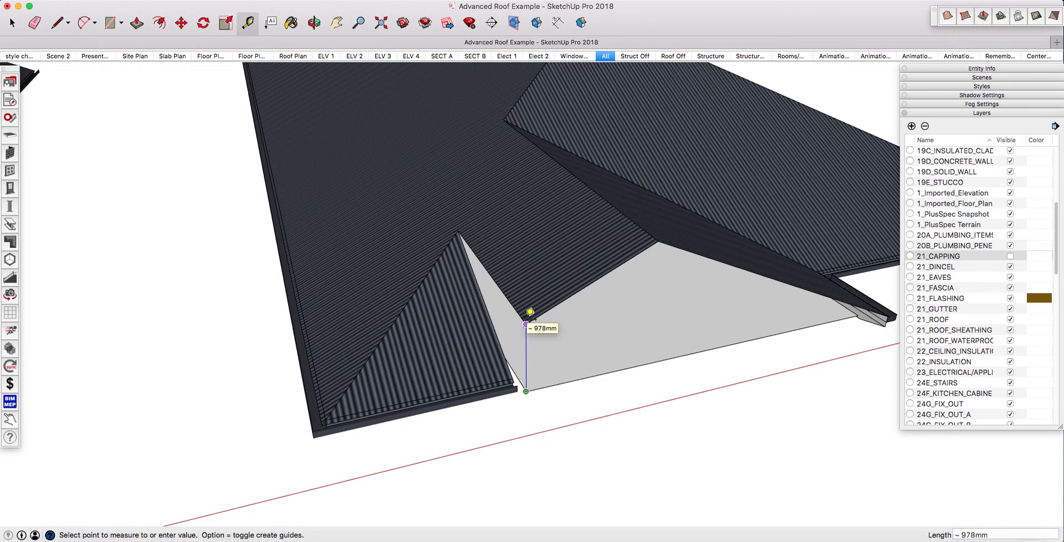
key("space")
Step: Turn the opposite slope of the small front gable into a 90-degree reverse Dutch gable with a height of 978 mm and 0 mm overhang
middle_click_drag(657, 345, 609, 327)
right_click(596, 300)
mouse_move(645, 453)
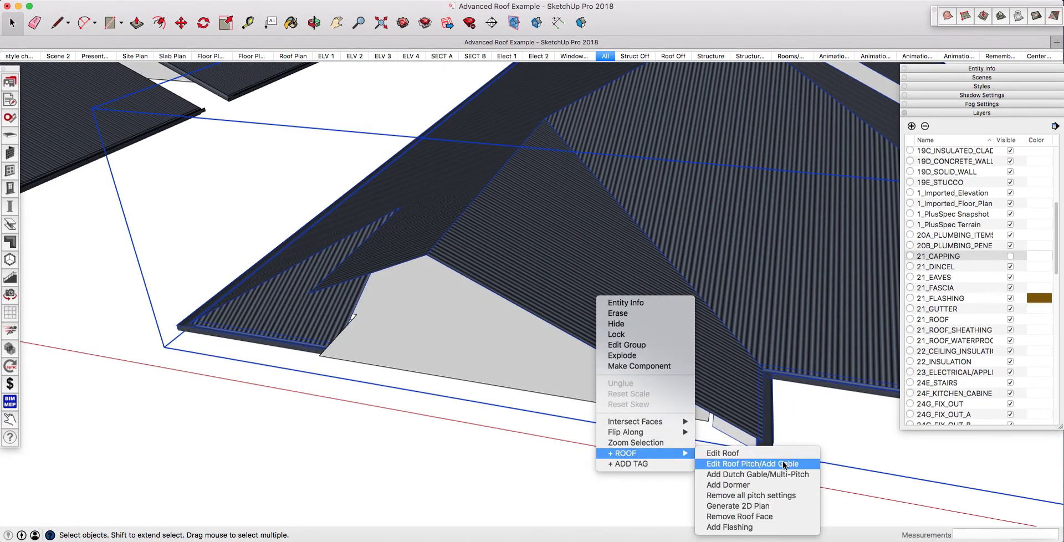
left_click(726, 465)
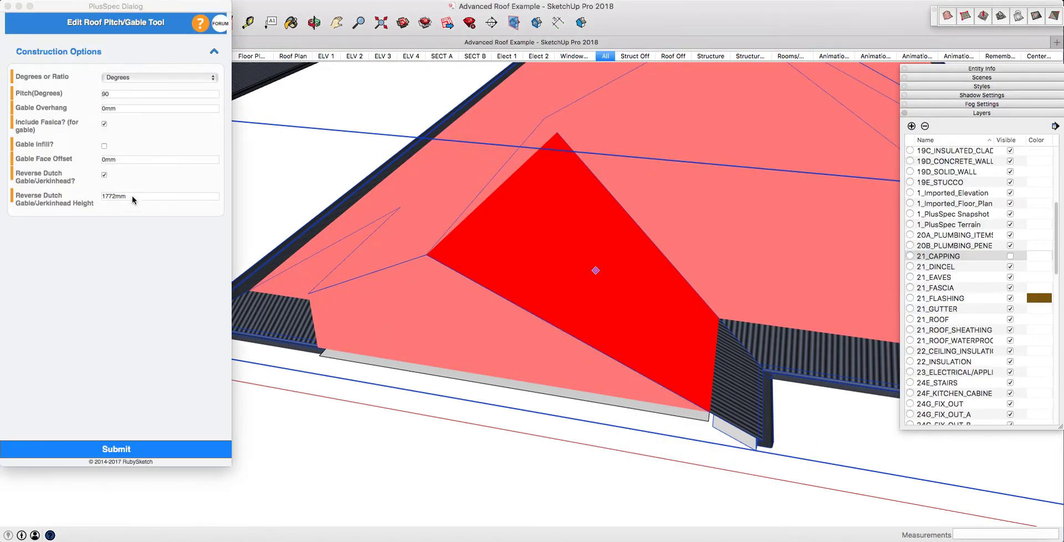
double_click(141, 198)
type("978")
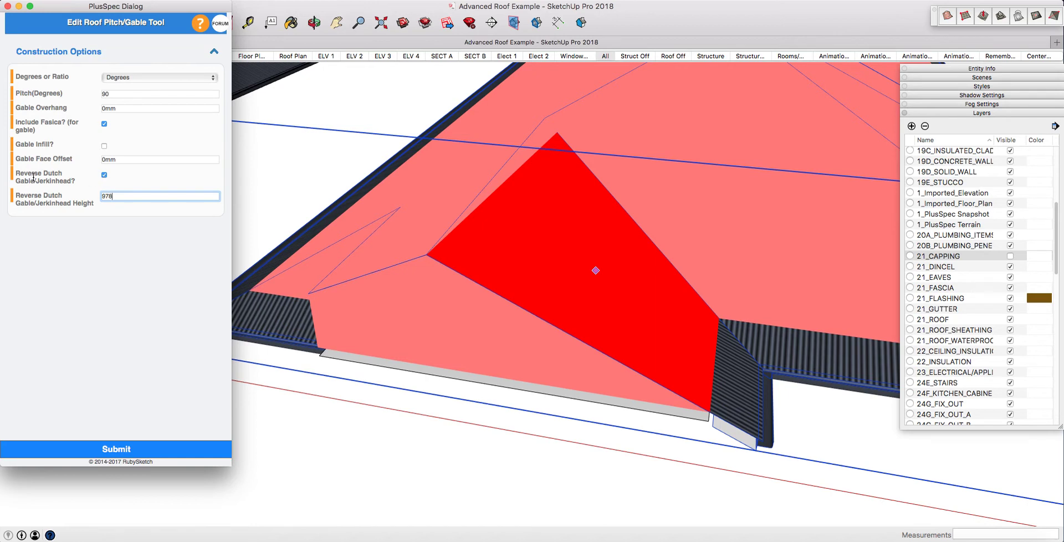
left_click(12, 175)
left_click(40, 174)
left_click(144, 448)
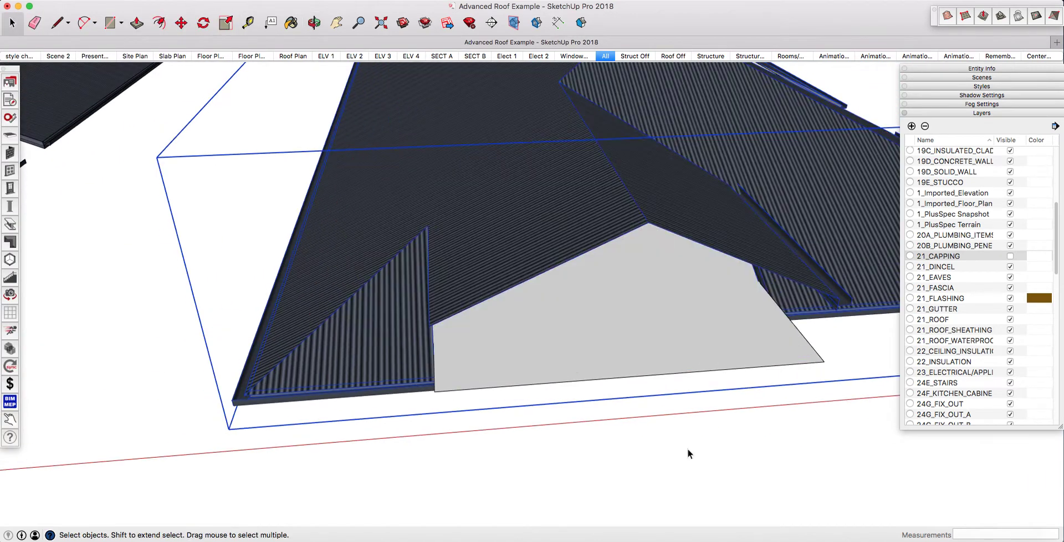
left_click(687, 454)
Step: Check the alignment of the front gable's two sides with a temporary line along the red axis
middle_click_drag(684, 416, 579, 411)
key("l")
left_click(513, 322)
middle_click_drag(789, 290, 682, 304)
scroll(637, 318, "up", 3)
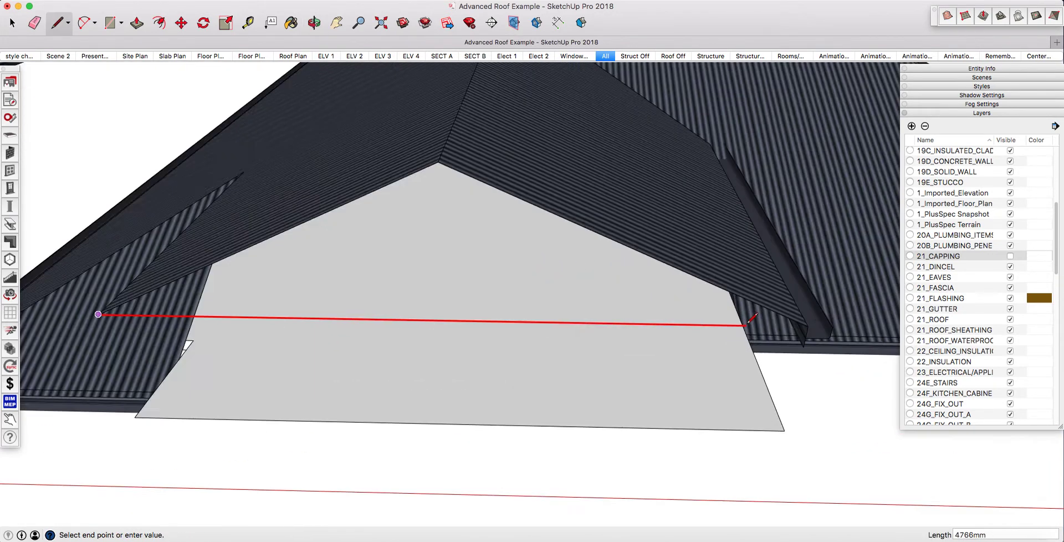
scroll(751, 319, "up", 2)
scroll(814, 324, "down", 2)
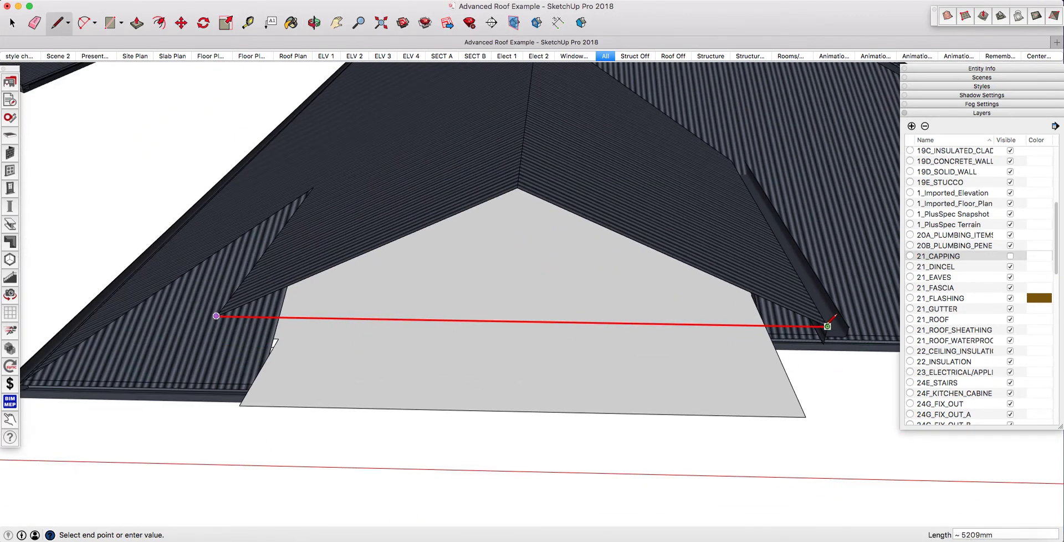
key("space")
Step: Turn the inner slope of the small rear gable into a 90-degree reverse Dutch gable with a height of 1000 mm and 0 mm overhang
scroll(546, 383, "down", 8)
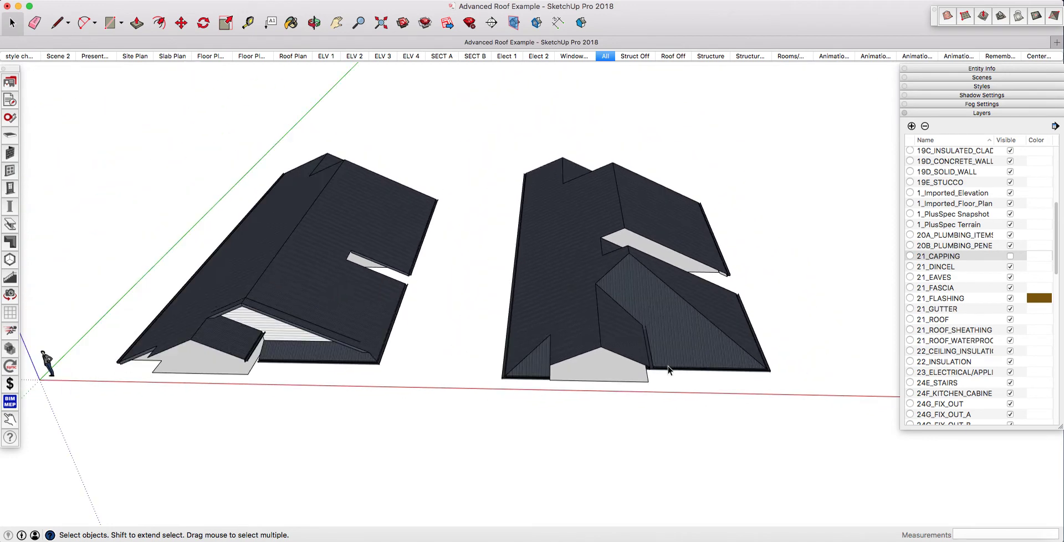
middle_click_drag(649, 340, 560, 435)
scroll(629, 403, "up", 5)
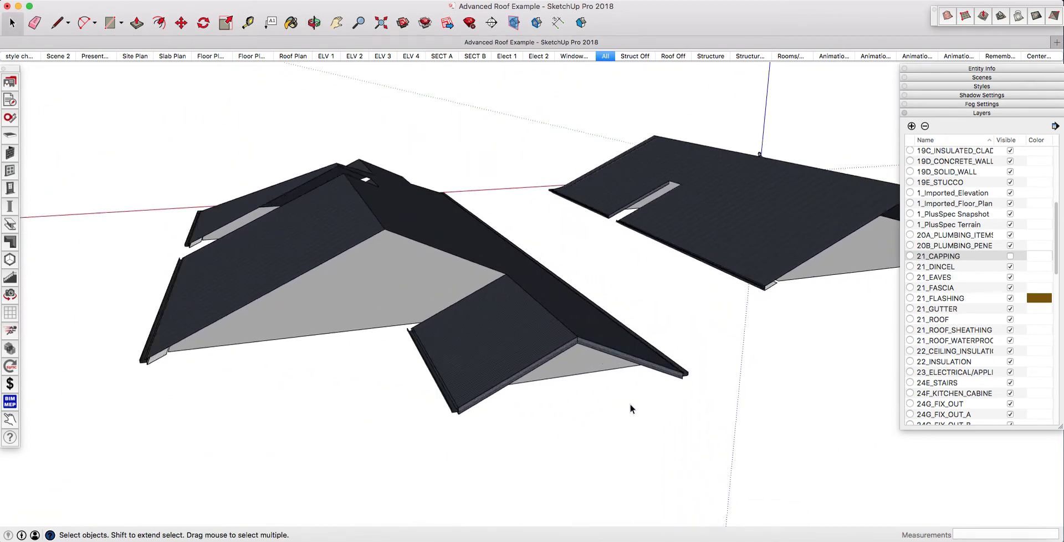
scroll(484, 380, "down", 5)
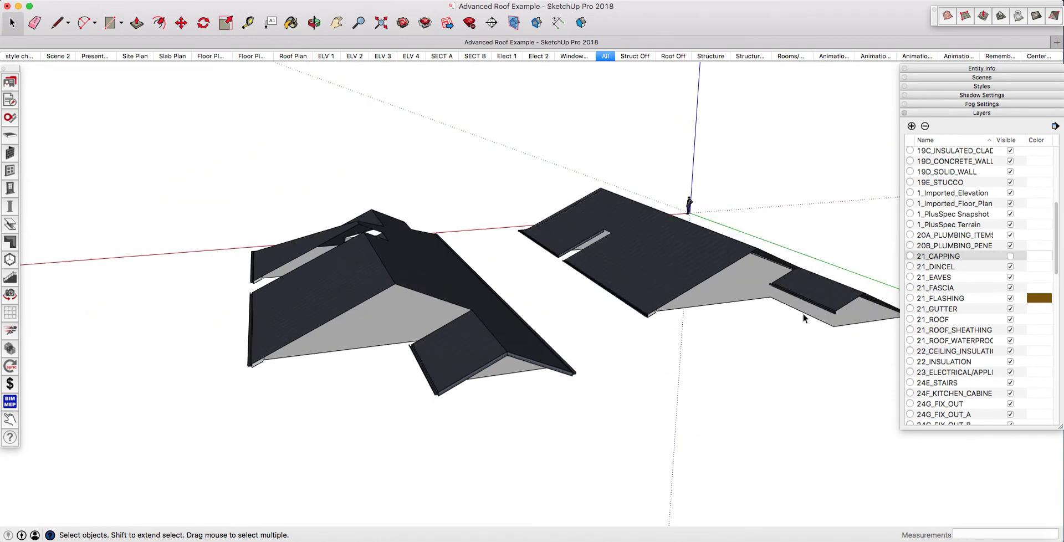
scroll(345, 375, "up", 5)
middle_click_drag(438, 388, 463, 351)
right_click(464, 338)
mouse_move(522, 492)
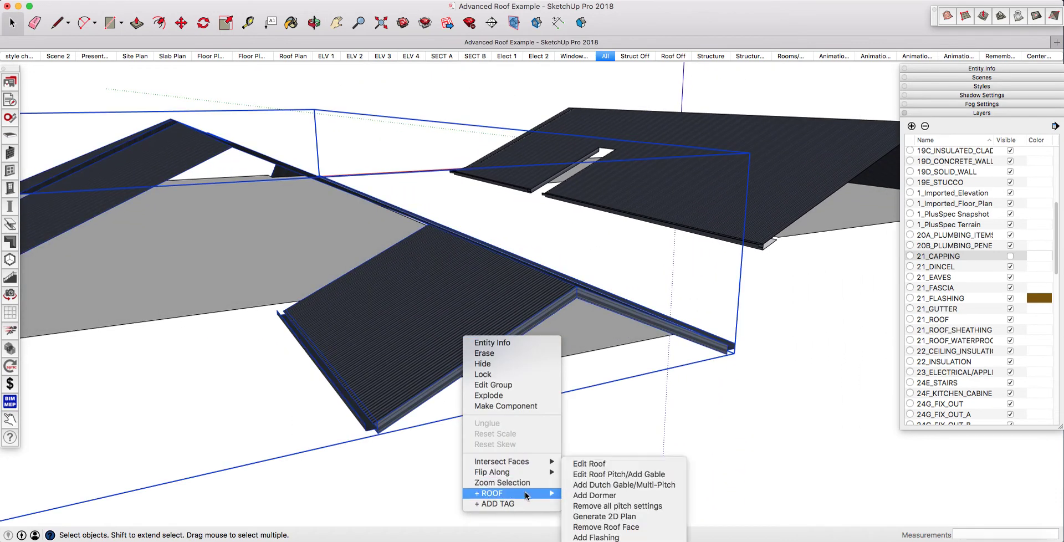
left_click(650, 475)
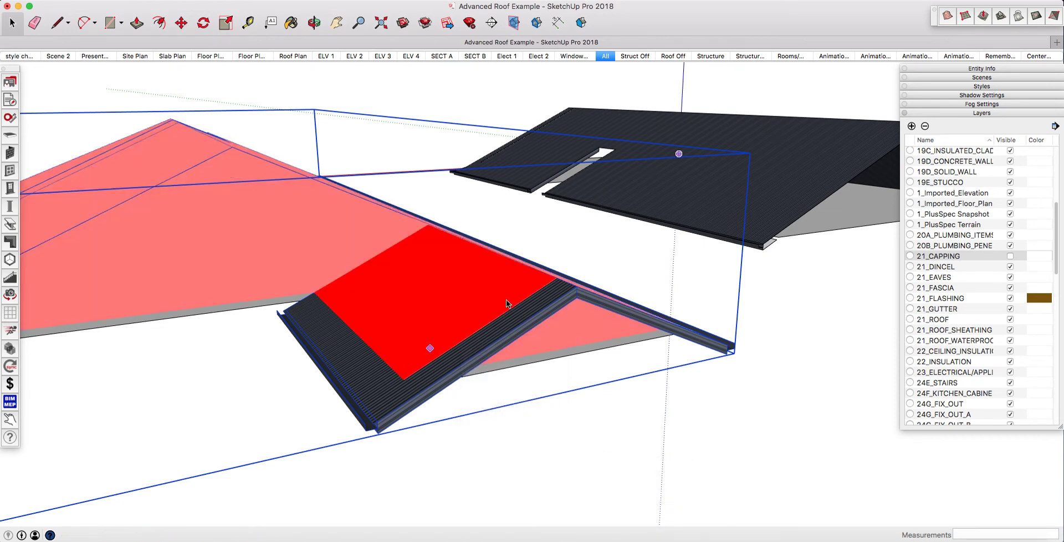
left_click(425, 324)
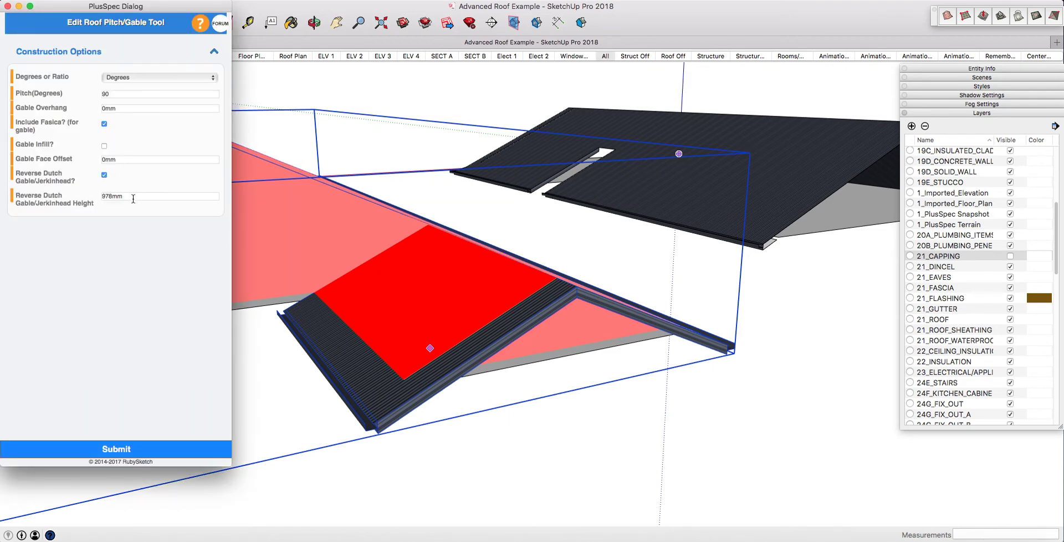
key("Tab")
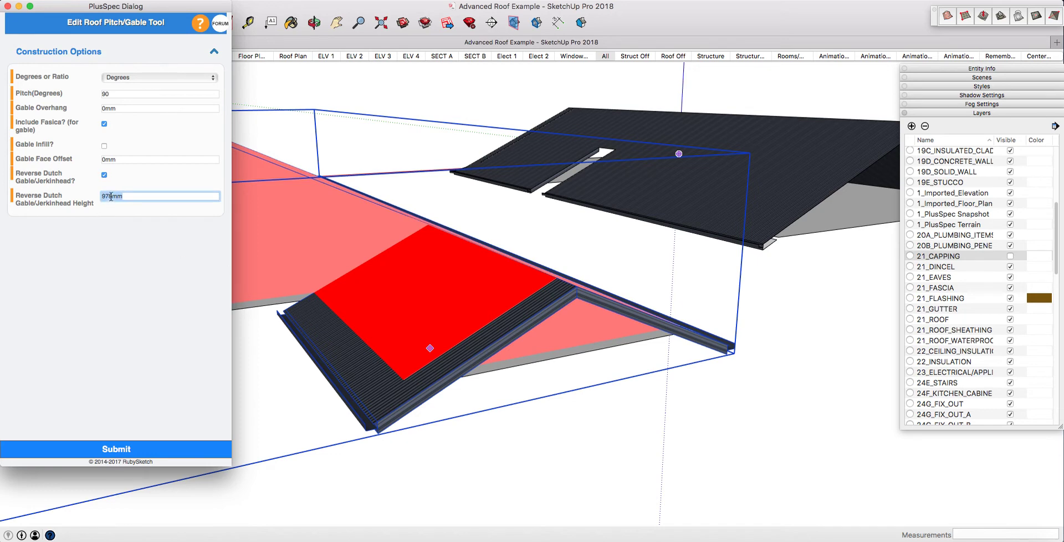
type("1000")
left_click(102, 449)
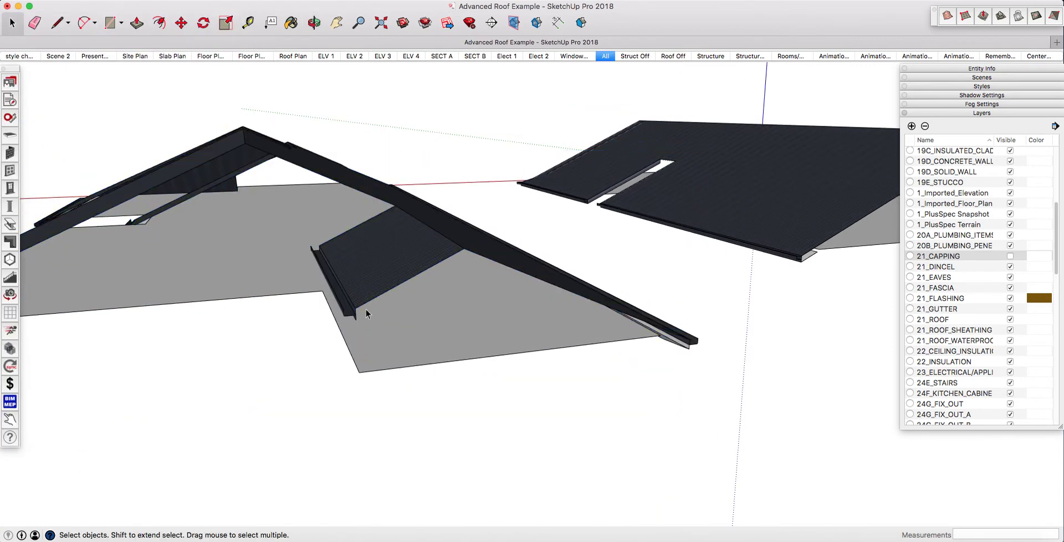
middle_click_drag(366, 374, 558, 363)
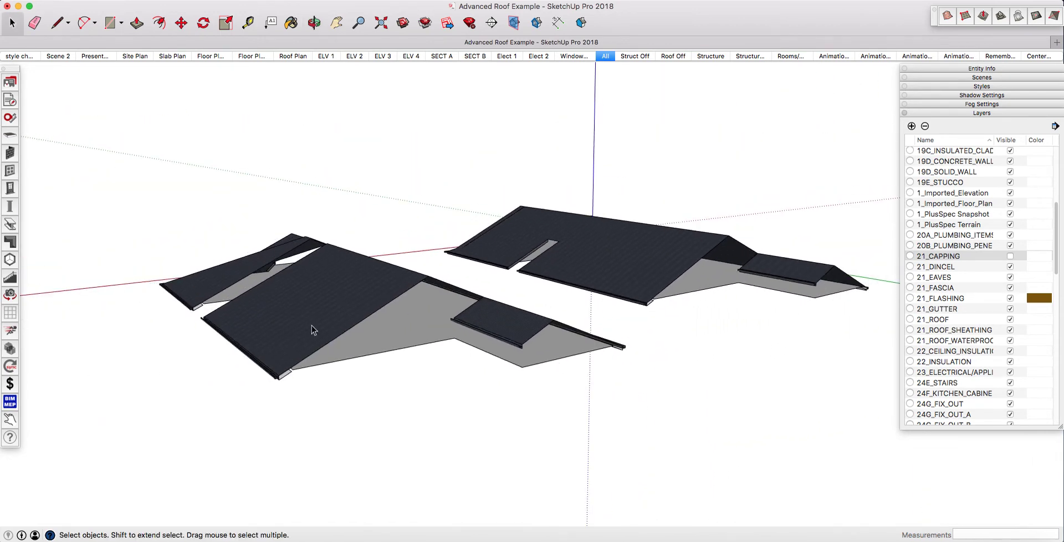
middle_click_drag(301, 326, 702, 358)
scroll(531, 361, "up", 5)
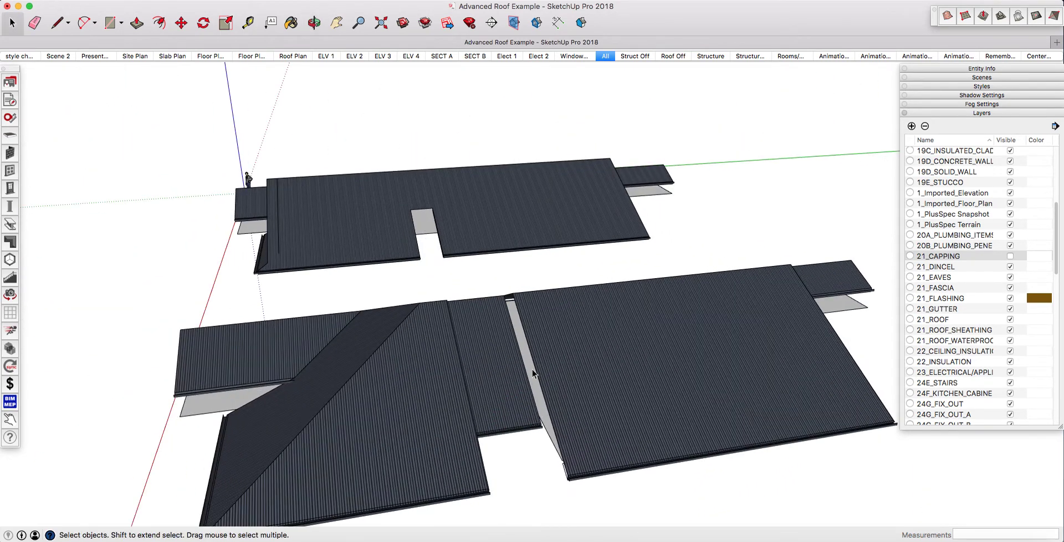
middle_click_drag(499, 356, 452, 329)
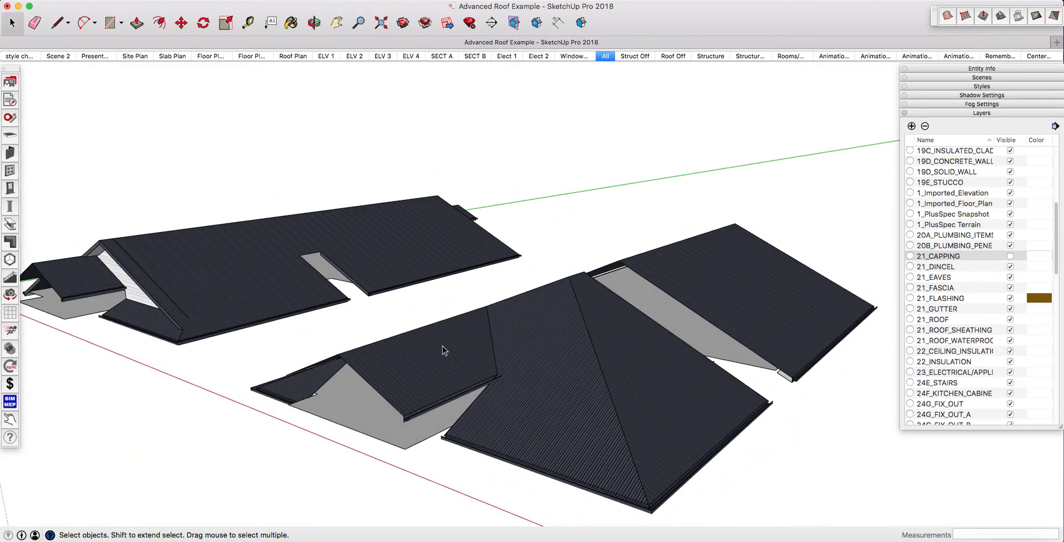
Step: Measure the top edge of the long opening between the narrow side slope and the large main slope
middle_click_drag(750, 328, 572, 410)
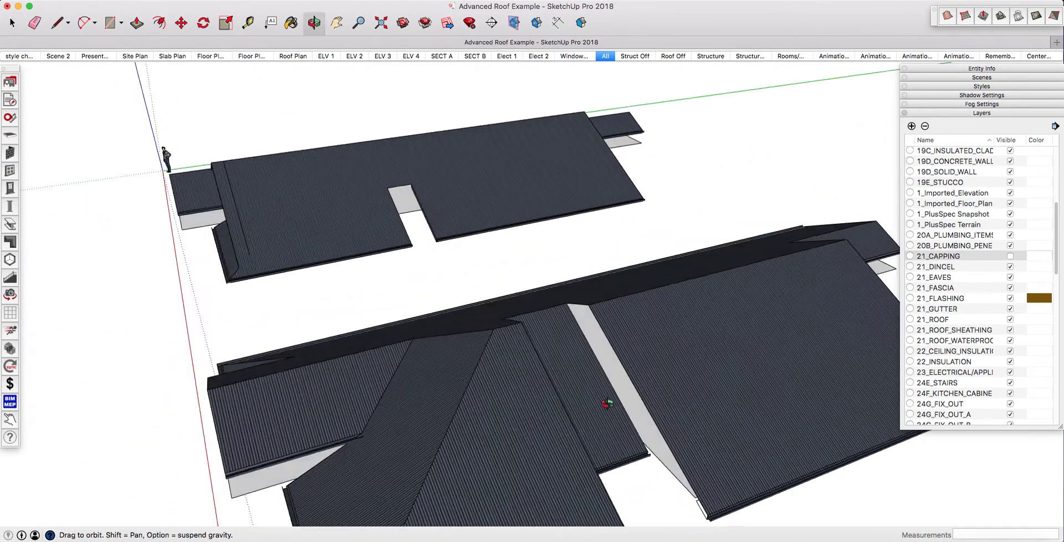
left_click_drag(607, 404, 471, 267)
key("space")
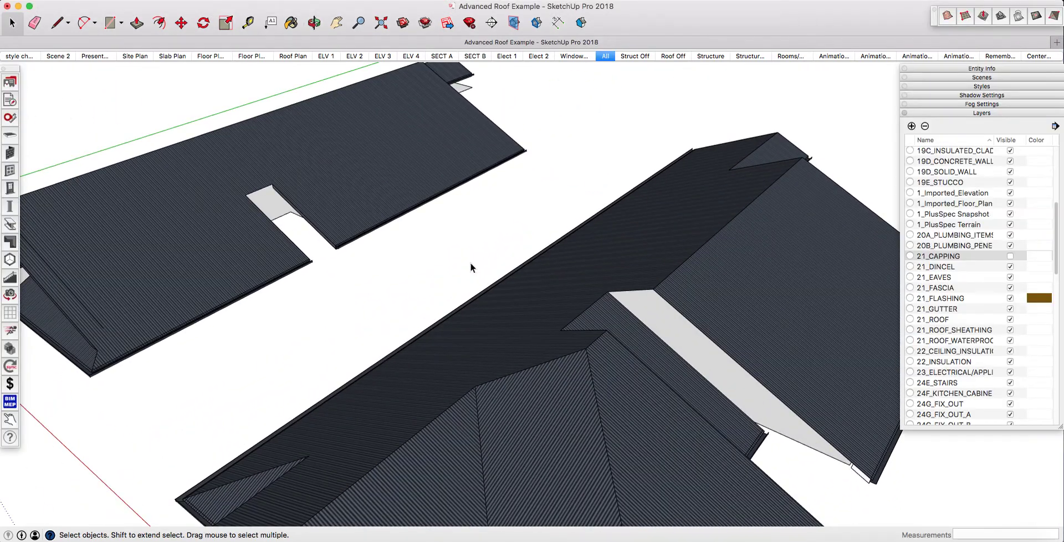
scroll(683, 305, "up", 5)
middle_click_drag(673, 305, 710, 311)
scroll(501, 351, "down", 1)
scroll(501, 351, "down", 2)
scroll(752, 275, "up", 2)
key("t")
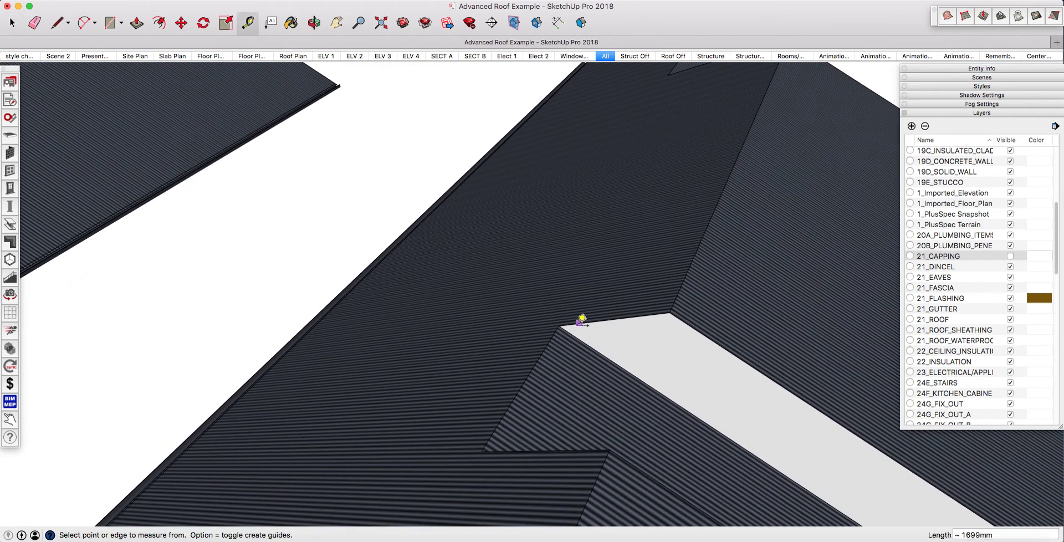
left_click(558, 326)
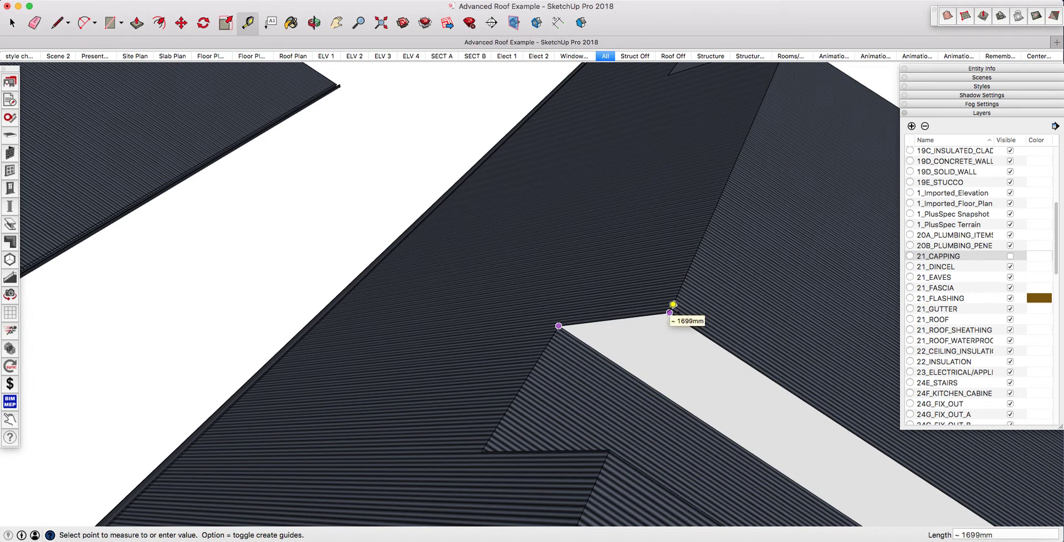
key("space")
Step: Turn the narrow slope beside the opening into a 90-degree reverse Dutch gable with a height of 1699 mm and 0 mm overhang
scroll(554, 278, "down", 3)
middle_click_drag(554, 278, 486, 344)
right_click(465, 348)
mouse_move(538, 498)
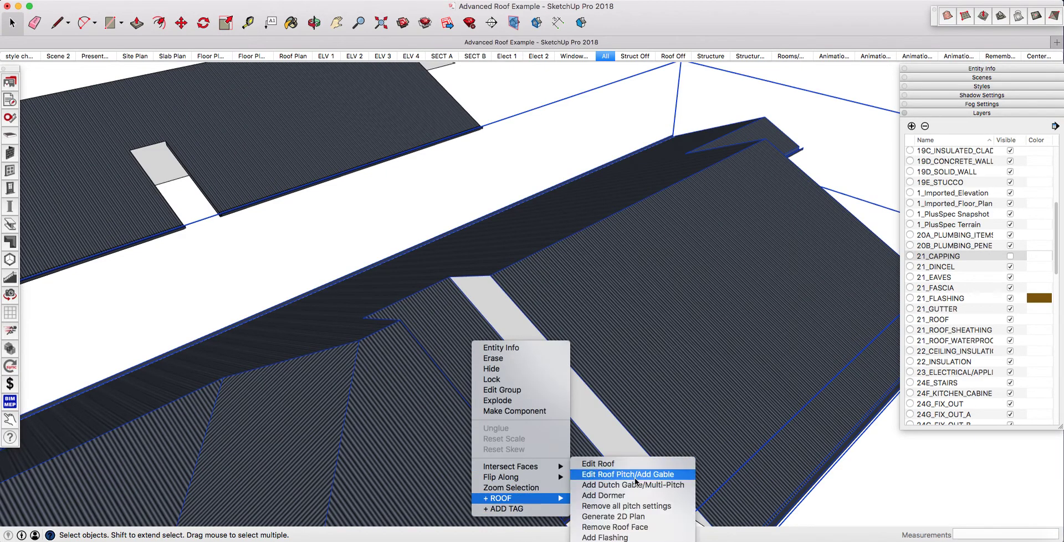
left_click(673, 475)
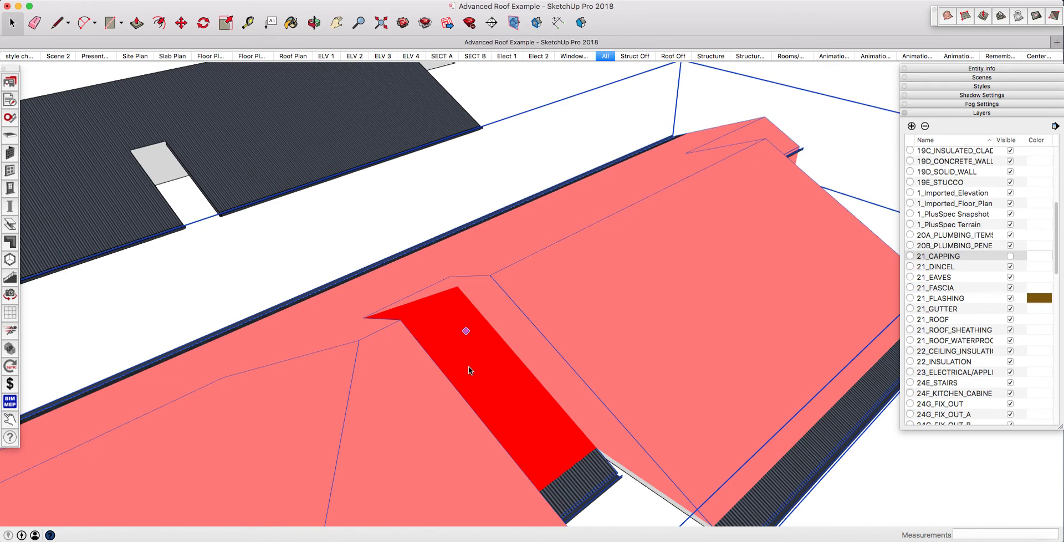
left_click(369, 335)
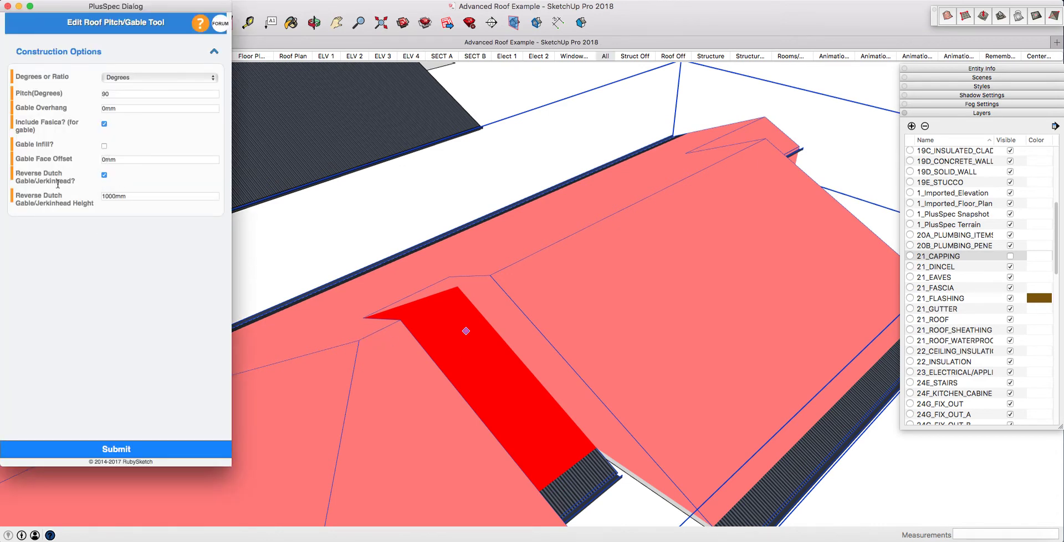
left_click_drag(153, 196, 83, 193)
type("1699")
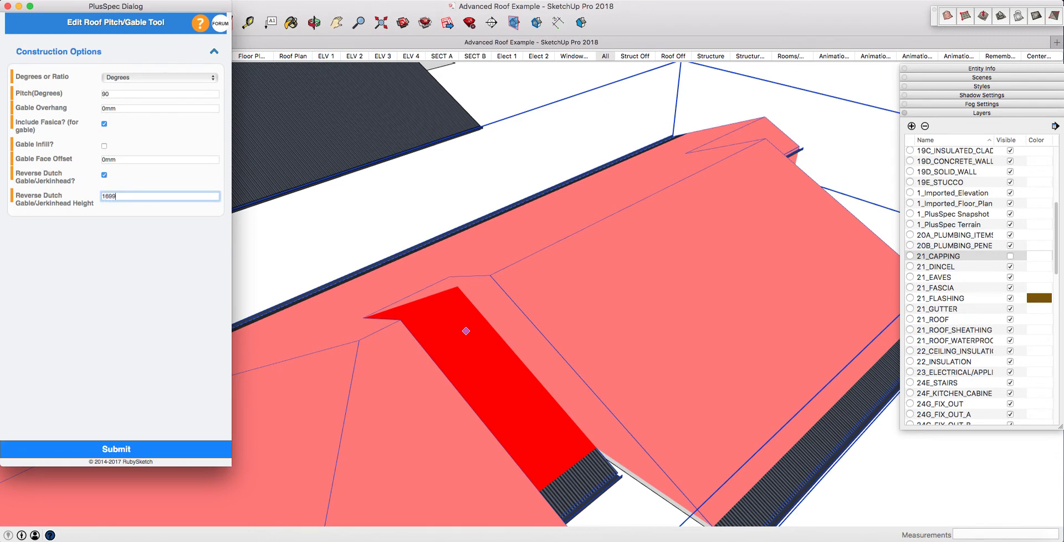
left_click(116, 449)
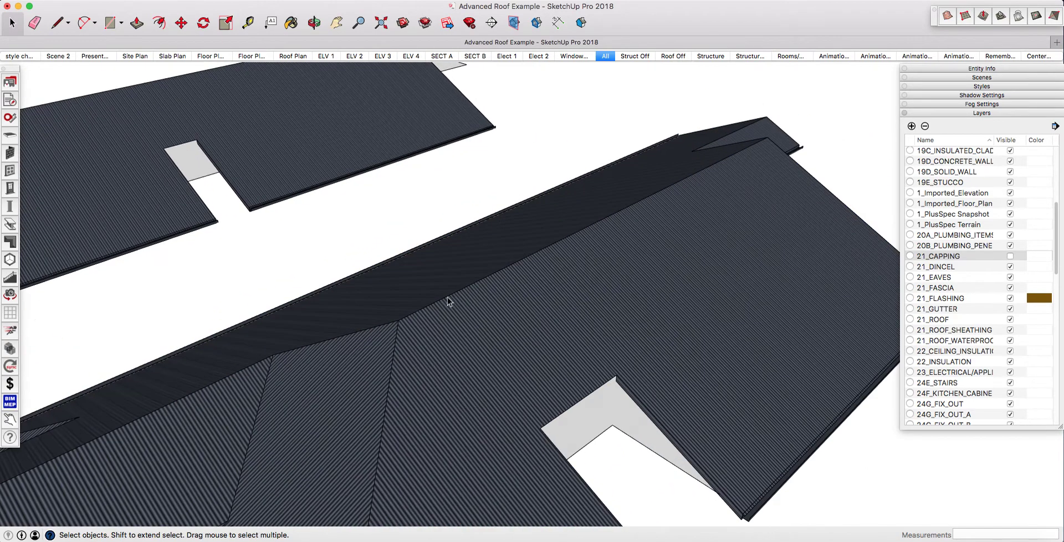
Step: Place a guide line about 827 mm up the front hip slope, parallel to its lower edge
middle_click_drag(447, 297, 711, 101)
middle_click_drag(767, 327, 388, 237)
scroll(605, 257, "down", 5)
middle_click_drag(605, 256, 730, 276)
middle_click_drag(527, 312, 633, 307)
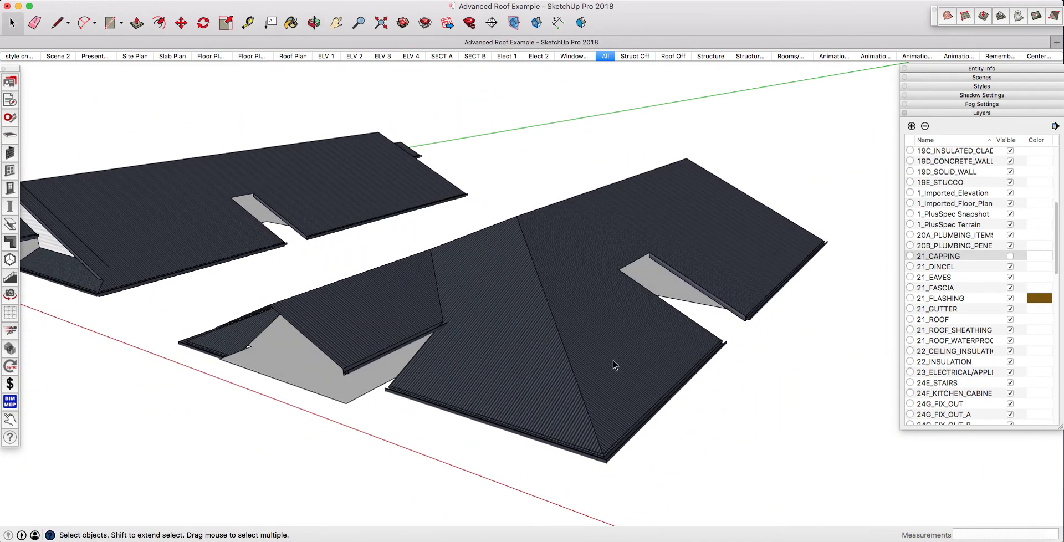
middle_click_drag(476, 375, 479, 352)
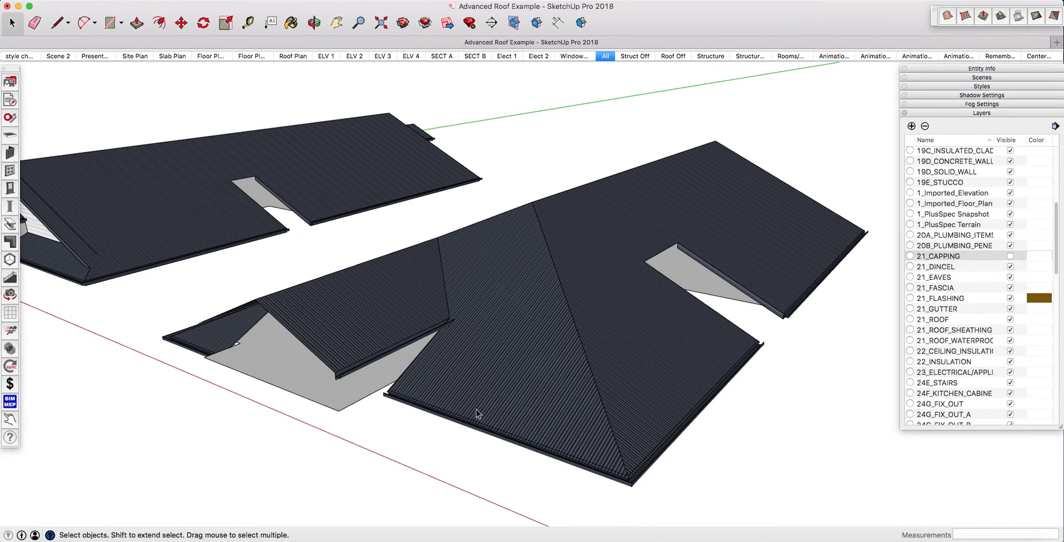
scroll(477, 412, "up", 5)
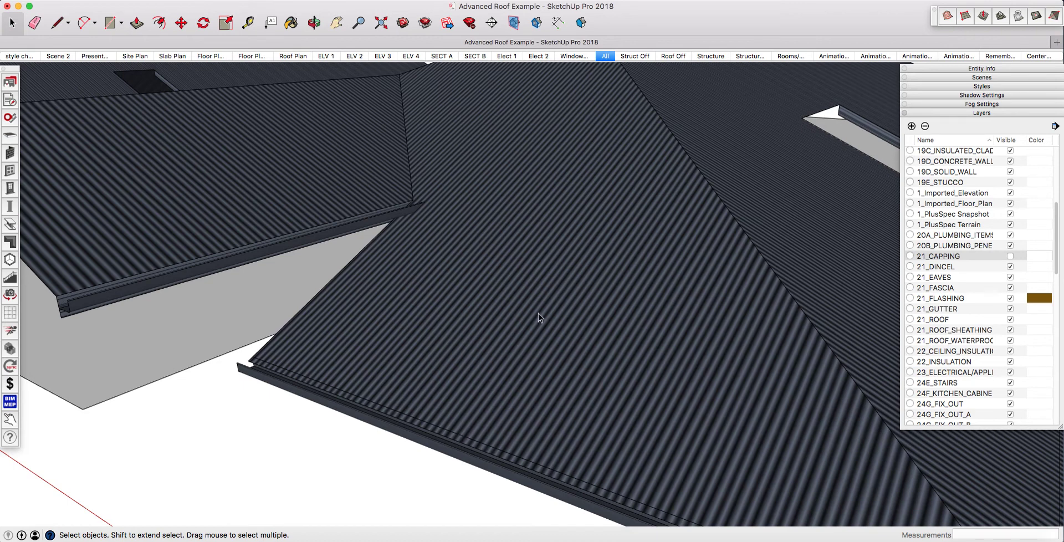
key("t")
left_click(472, 439)
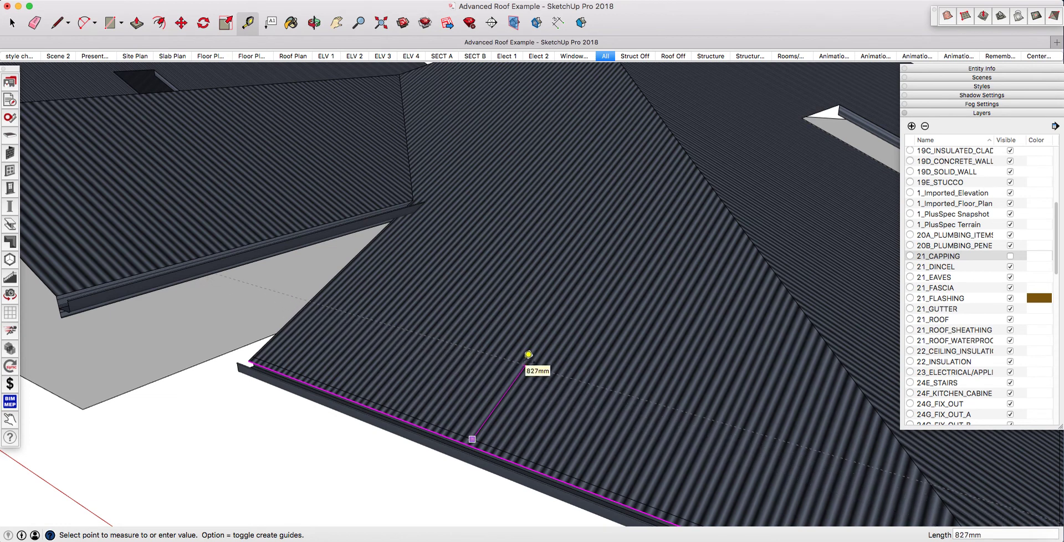
left_click(528, 354)
scroll(522, 364, "down", 2)
key("b")
key("space")
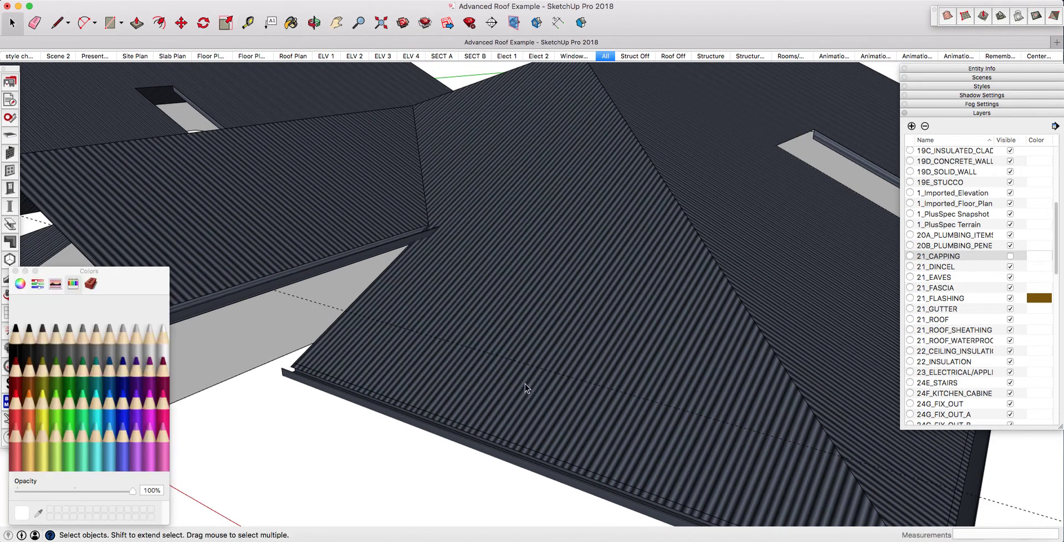
left_click(15, 270)
Step: Add a 90-degree Dutch gable to the front hip slope at the guide line, overhanging 600 mm down to the roof face and keeping the face
scroll(582, 383, "down", 3)
right_click(590, 380)
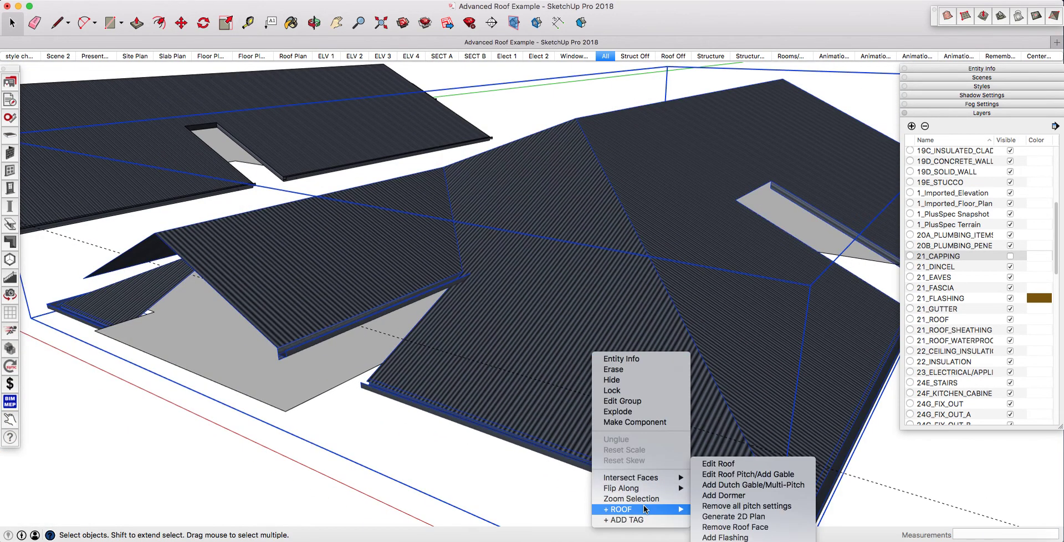
mouse_move(644, 509)
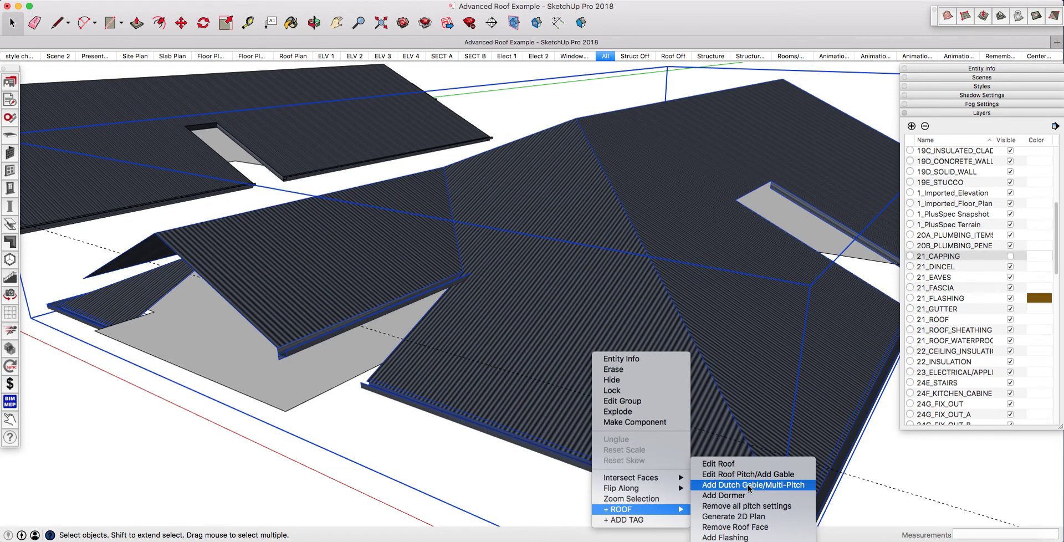
left_click(749, 485)
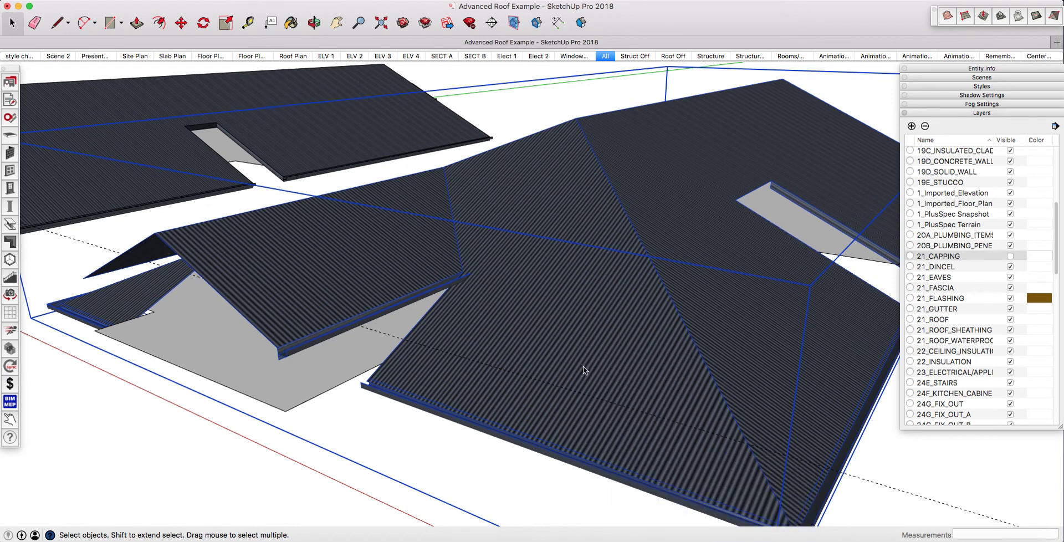
left_click(448, 355)
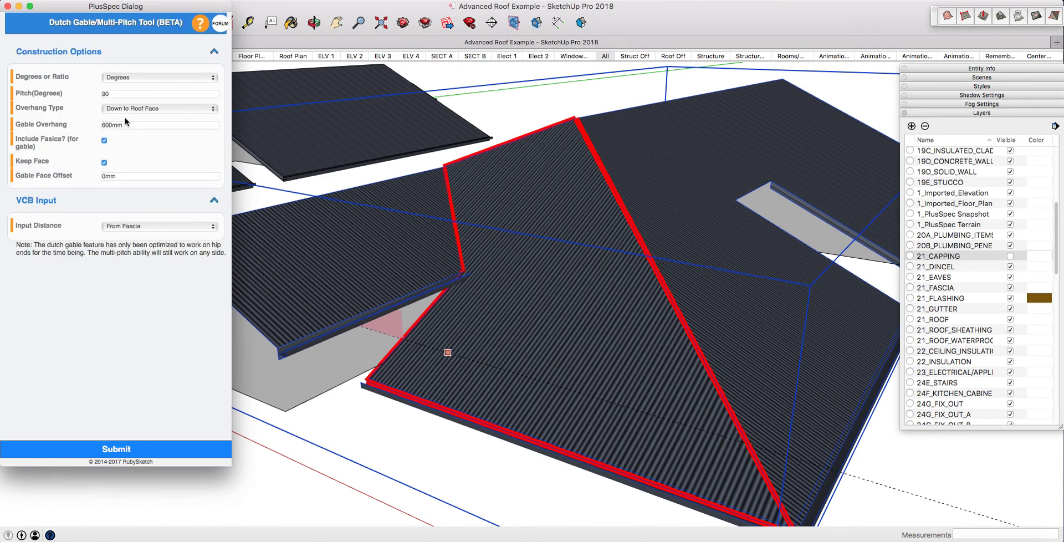
mouse_move(39, 106)
left_click(116, 448)
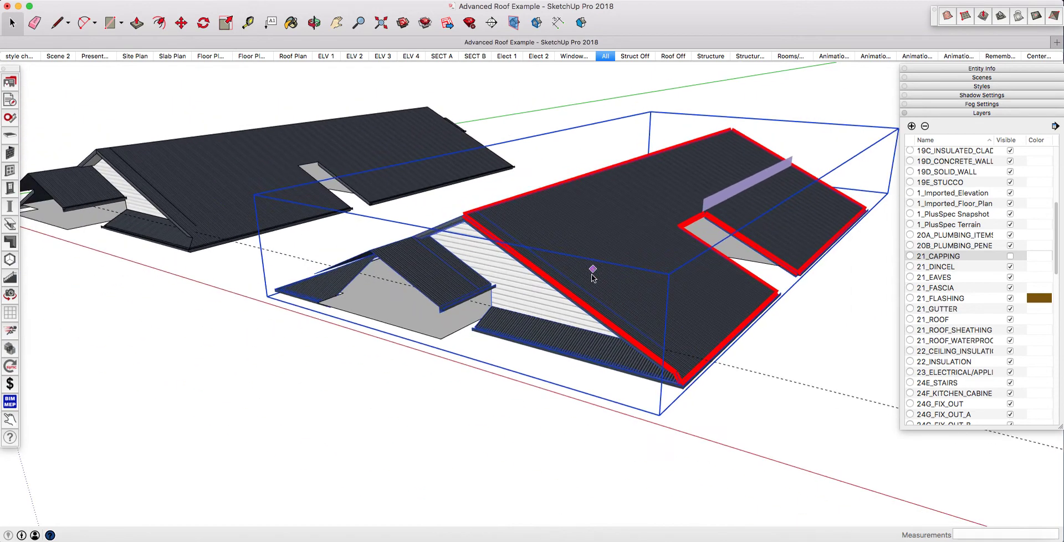
left_click(461, 426)
middle_click_drag(461, 426, 701, 256)
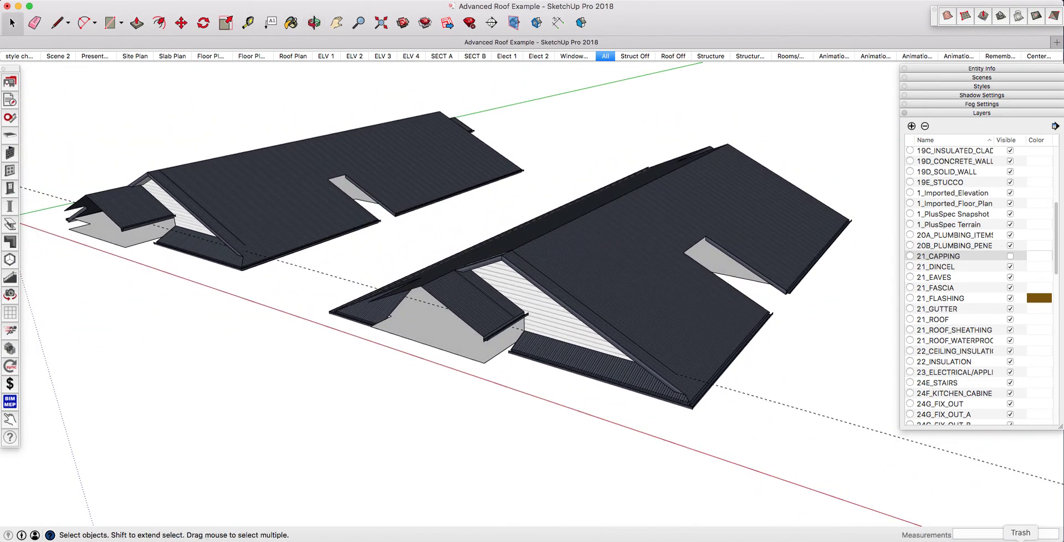
Step: Turn the small hip slope beside the far end's projecting gable into a full 90-degree gable with 0 mm overhang and no reverse Dutch gable
middle_click_drag(402, 305, 718, 355)
middle_click_drag(622, 382, 663, 330)
scroll(707, 327, "up", 3)
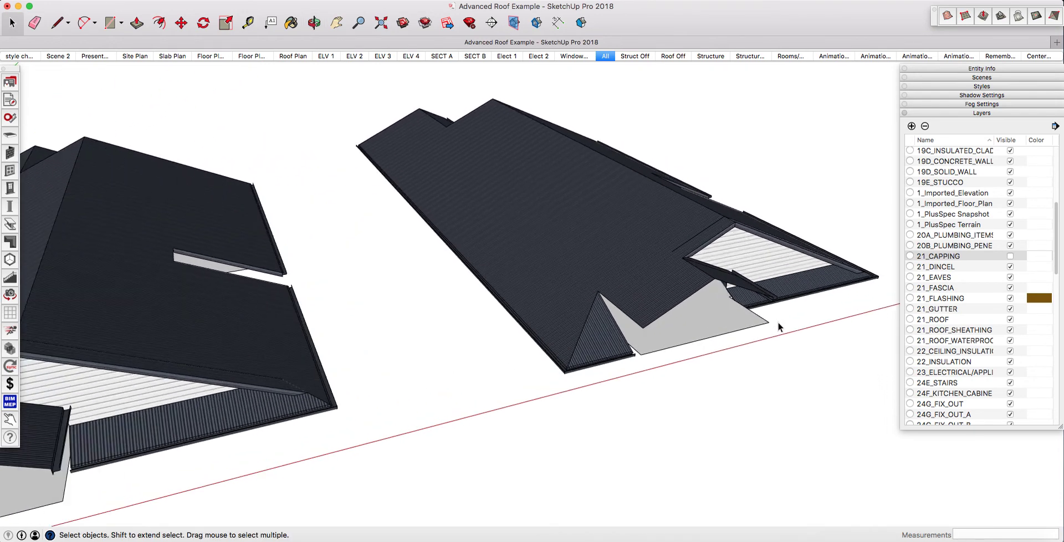
scroll(461, 334, "up", 3)
right_click(513, 331)
mouse_move(569, 488)
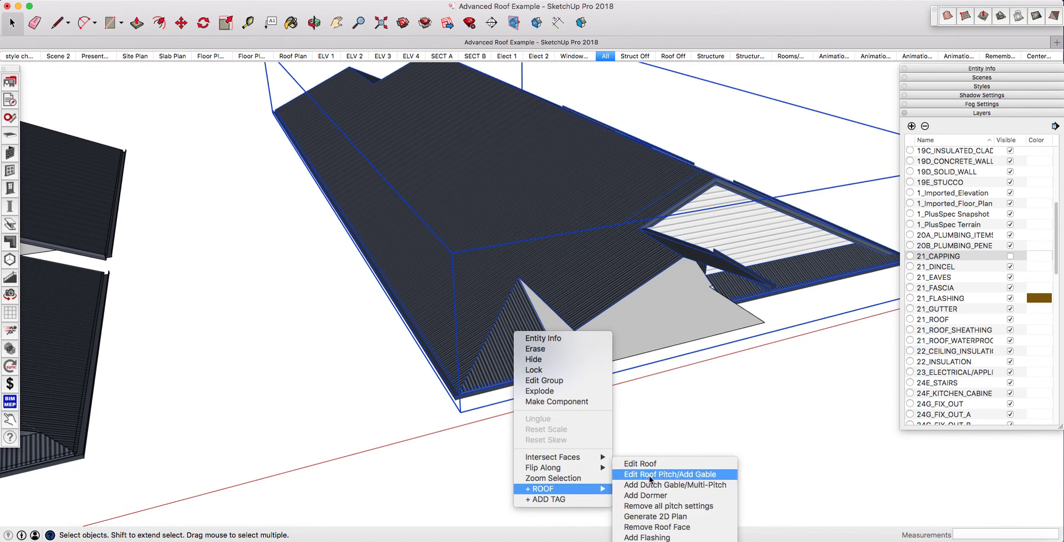
left_click(686, 477)
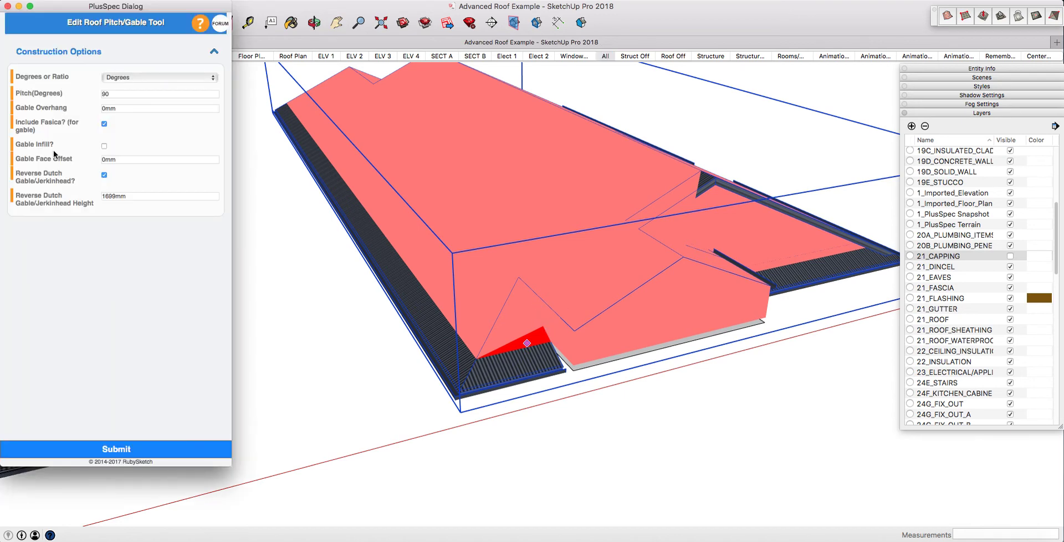
left_click(105, 175)
left_click(127, 449)
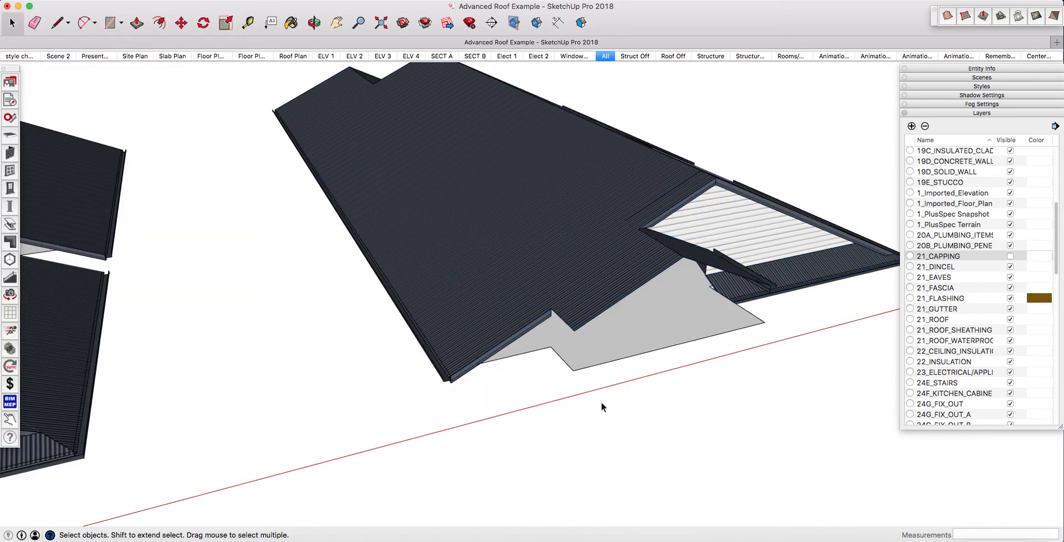
Step: Make the 21_CAPPING layer visible
middle_click_drag(600, 401, 461, 392)
scroll(466, 388, "up", 3)
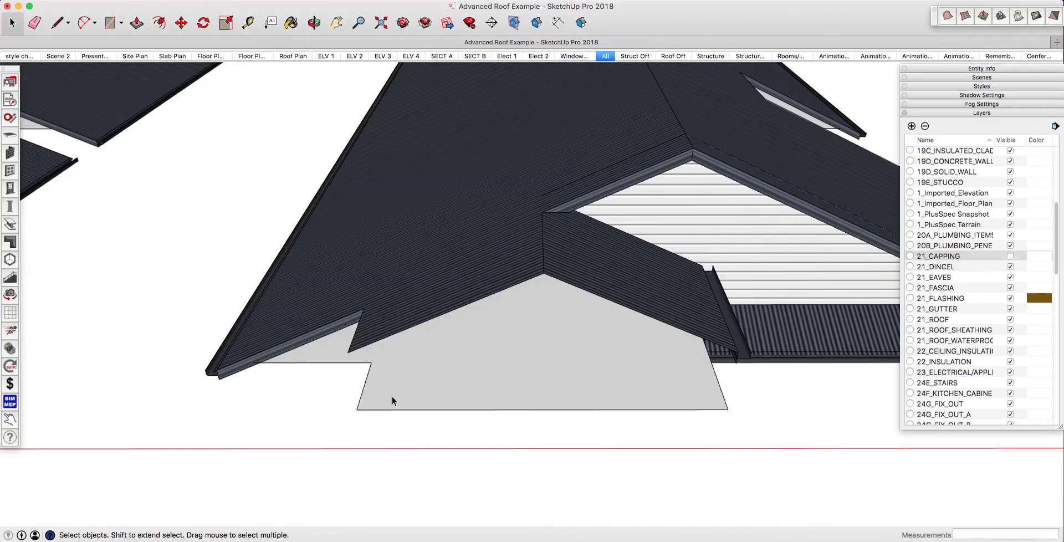
middle_click_drag(392, 396, 409, 361)
scroll(407, 344, "up", 2)
scroll(405, 344, "down", 1)
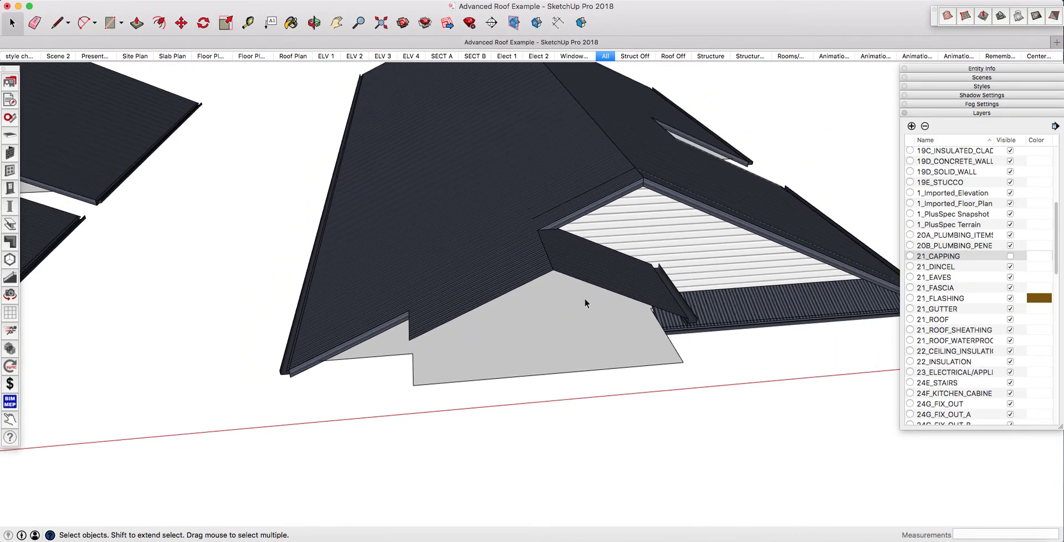
scroll(531, 327, "down", 2)
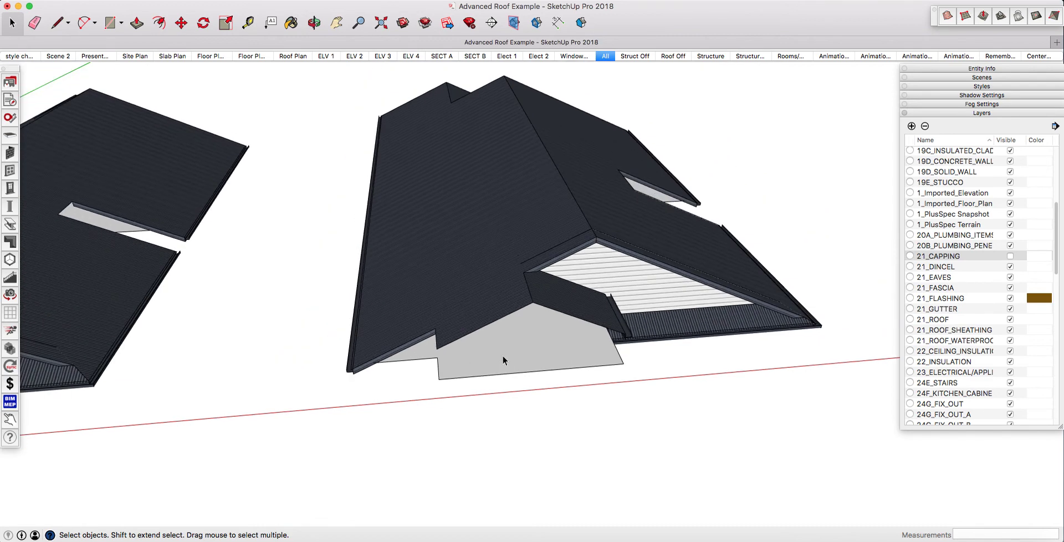
scroll(559, 262, "up", 2)
mouse_move(487, 314)
middle_mouse_down()
mouse_move(532, 290)
mouse_move(518, 294)
mouse_move(615, 301)
mouse_move(387, 218)
middle_mouse_up()
left_click(1010, 257)
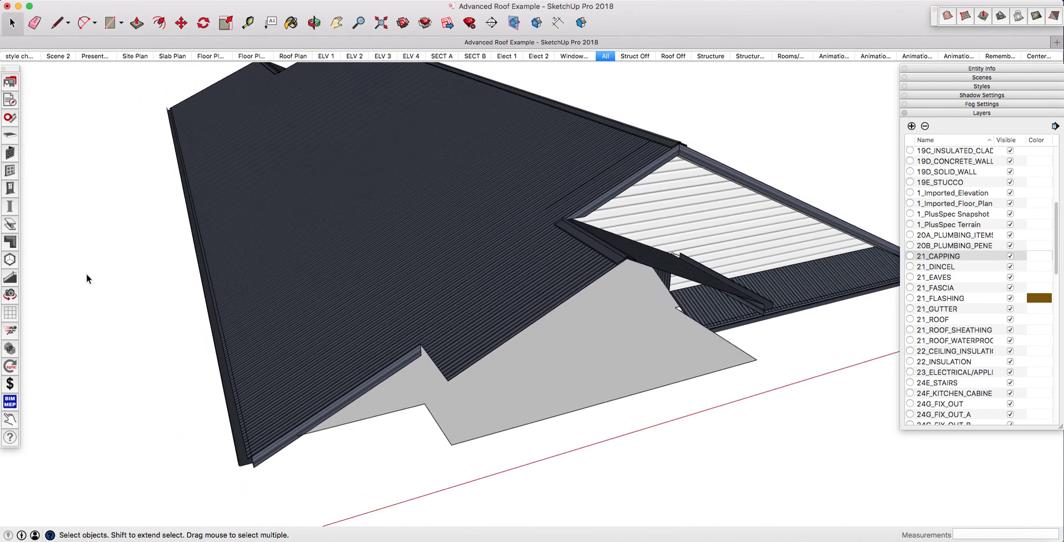
Step: Add Fascia components along both sloping edges of the small projecting gable with the Capping & Flashing tool
left_click(10, 242)
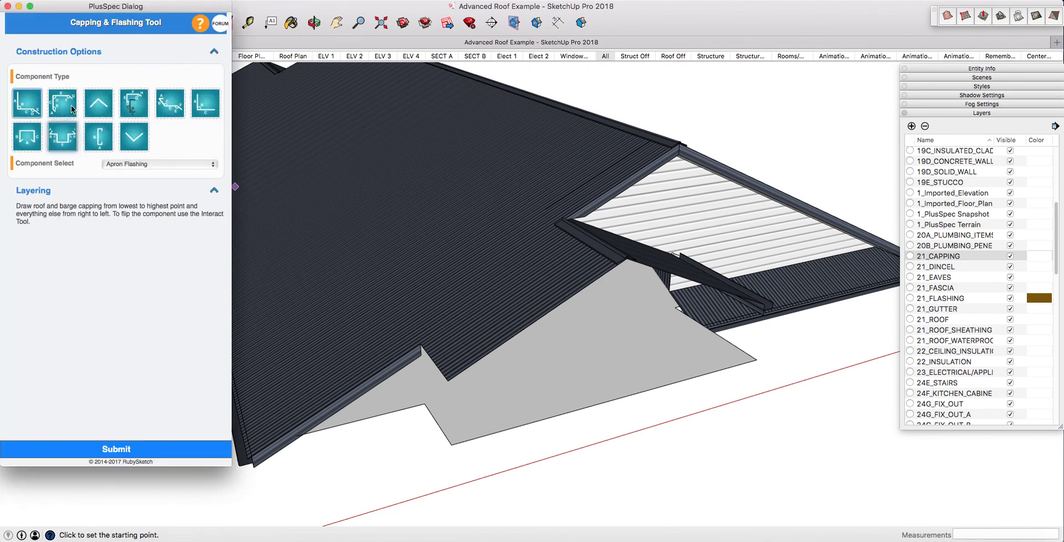
left_click(98, 136)
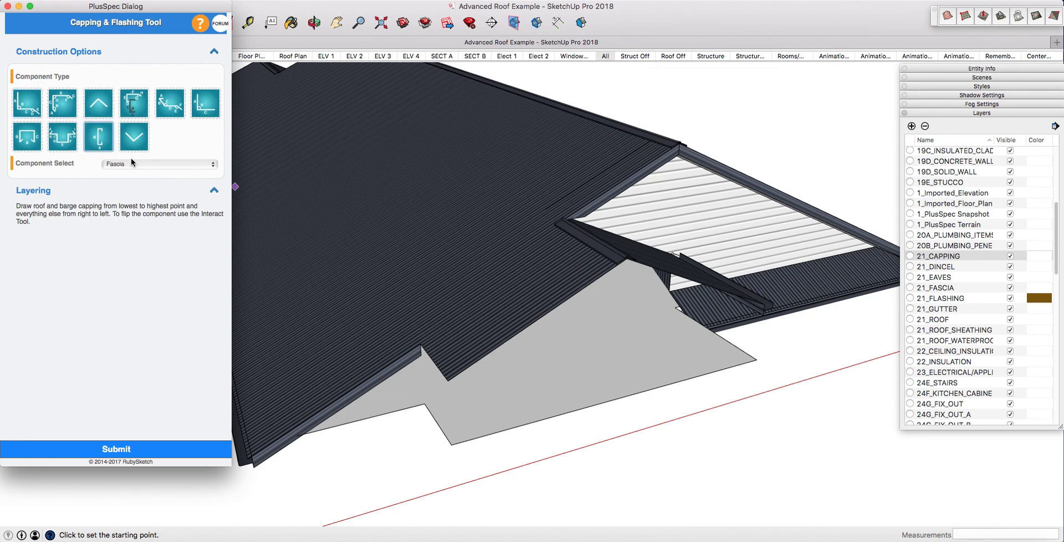
left_click(145, 453)
middle_click_drag(448, 382, 443, 243)
scroll(432, 236, "up", 2)
left_click(427, 231)
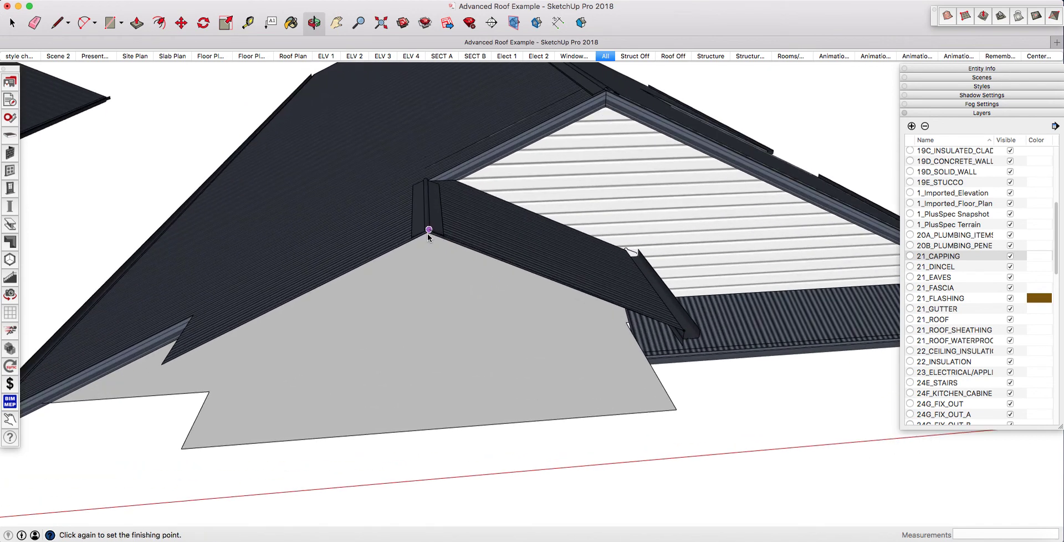
scroll(427, 231, "up", 3)
left_click(430, 221)
left_click(454, 220)
scroll(476, 221, "down", 5)
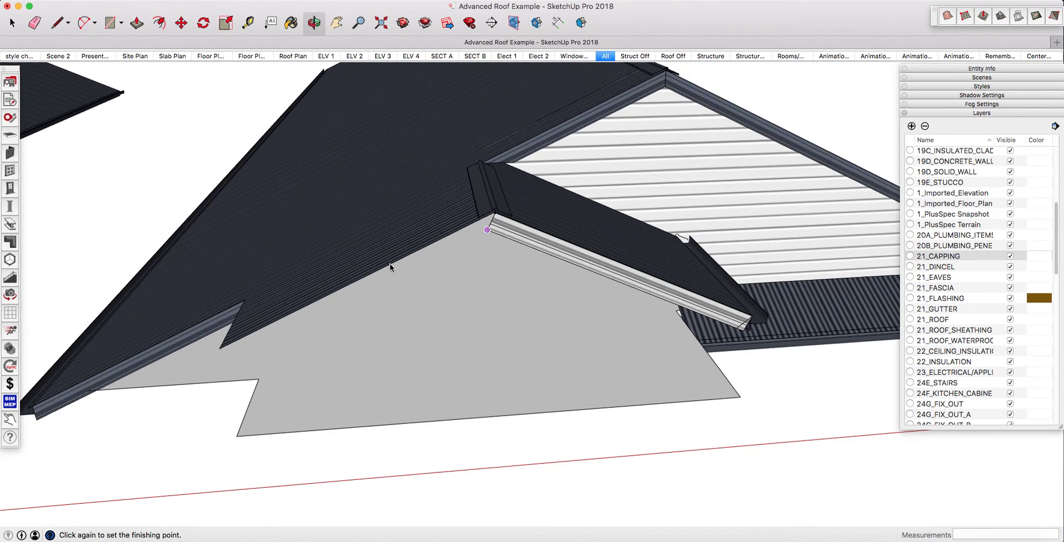
left_click(224, 348)
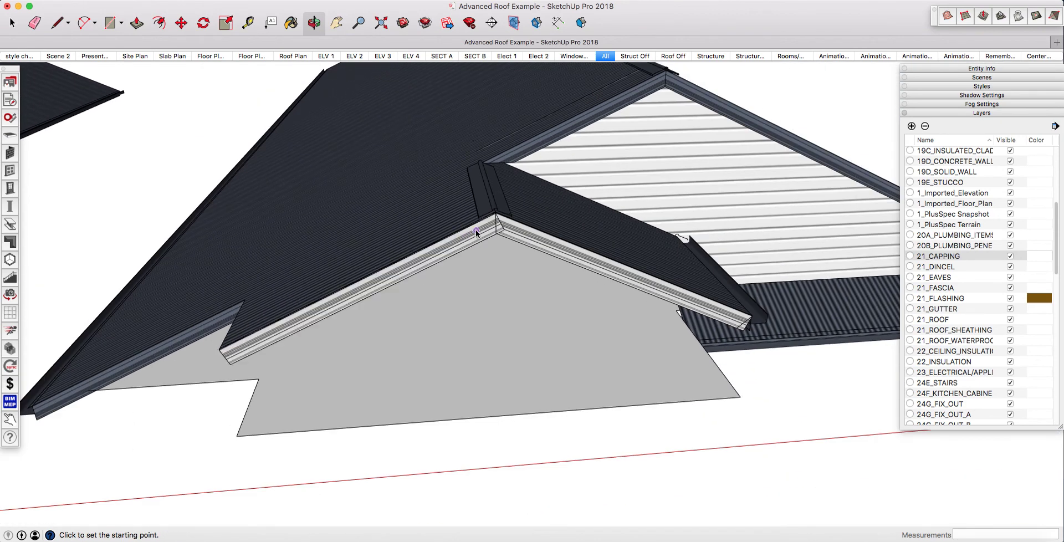
Step: Add a fascia along the short lower edge of the small gable's outer slope, back to the inner corner
middle_click_drag(471, 247, 284, 439)
scroll(333, 429, "up", 3)
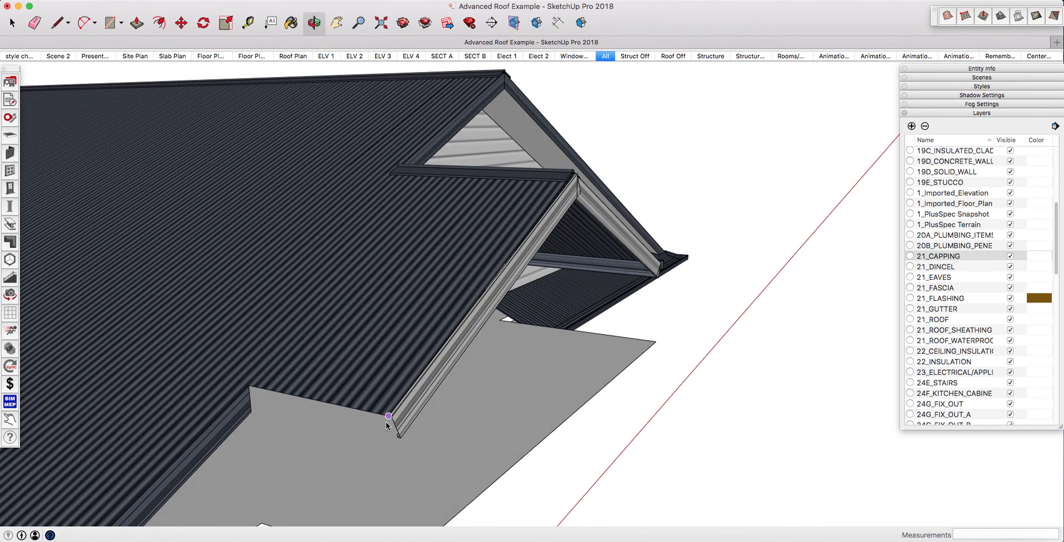
left_click(387, 418)
left_click(250, 397)
middle_click_drag(569, 364, 344, 382)
middle_click_drag(471, 330, 680, 304)
key("space")
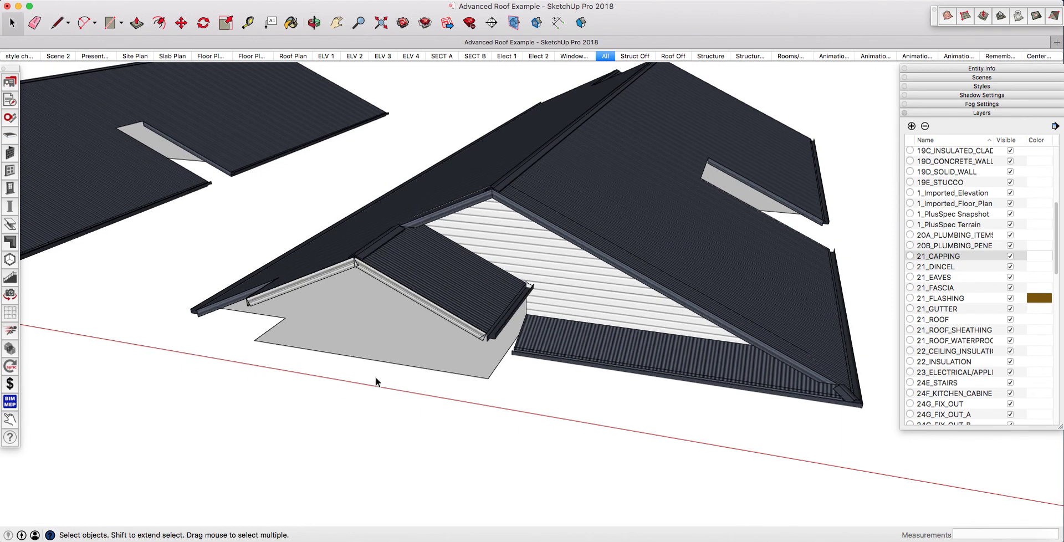
Step: Open the wall tools and review the small front gable and Dutch gable against the example roof
middle_click_drag(470, 354, 544, 248)
scroll(723, 351, "up", 3)
middle_click_drag(747, 312, 647, 332)
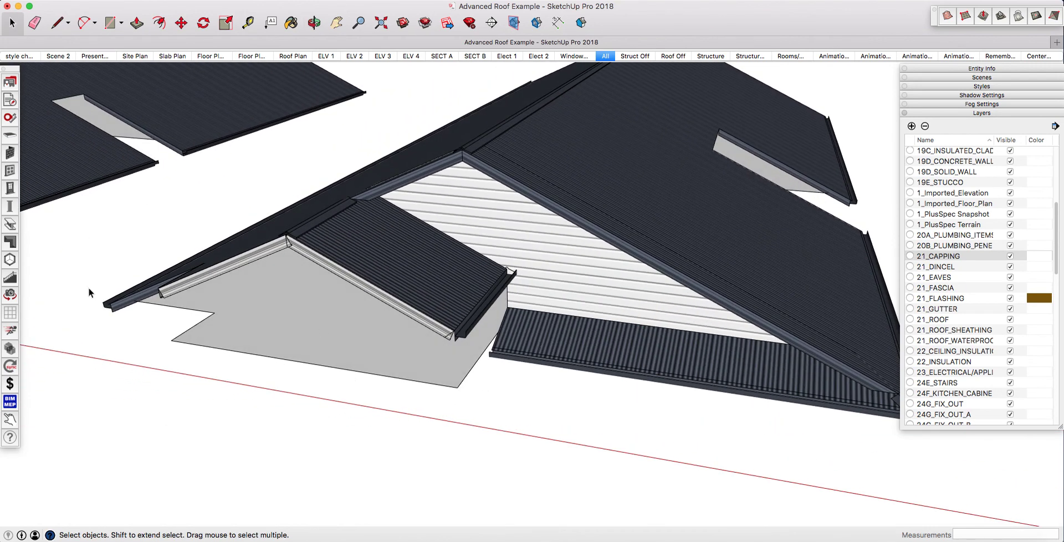
left_click(10, 153)
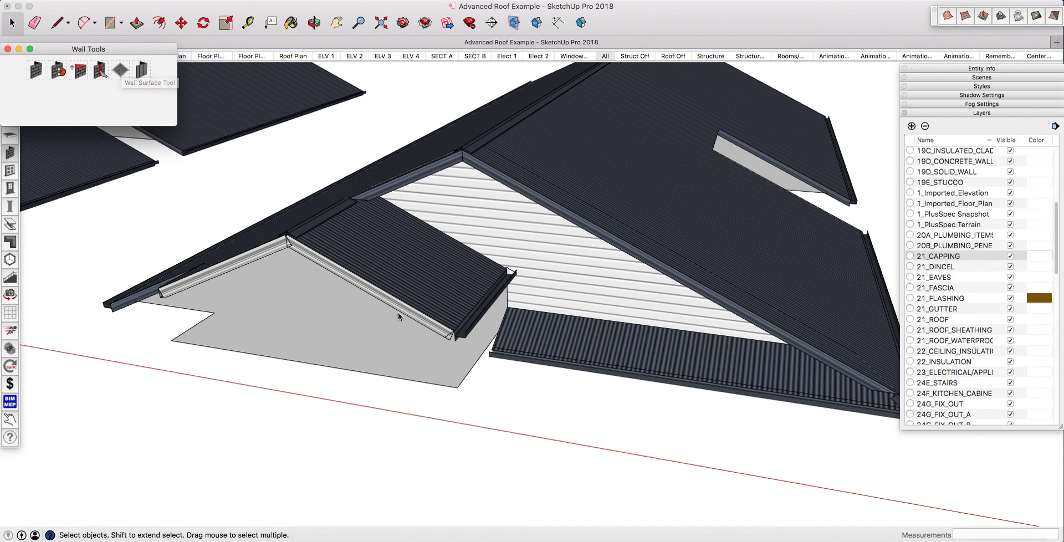
scroll(620, 442, "down", 5)
scroll(585, 427, "up", 3)
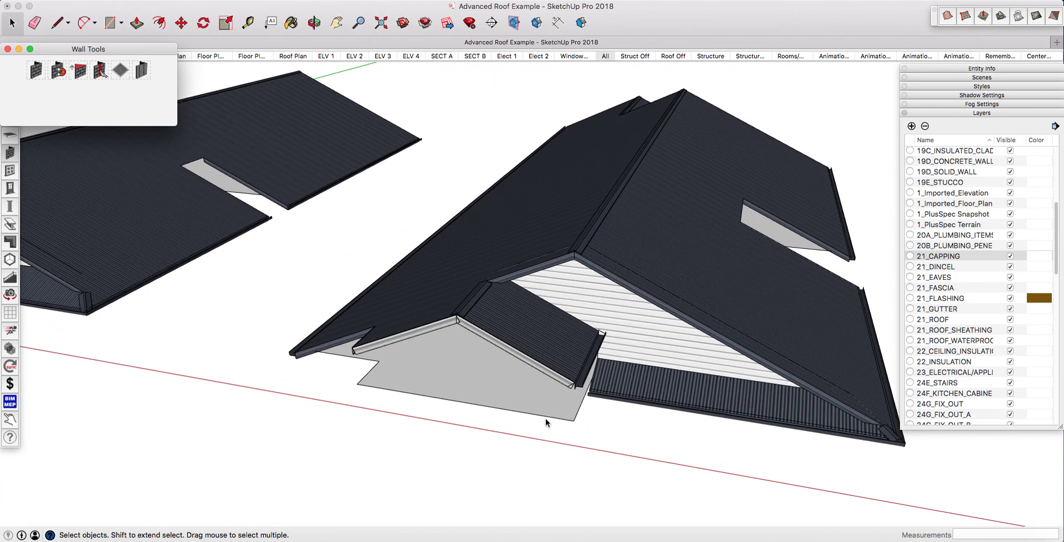
middle_click_drag(567, 418, 532, 402)
scroll(498, 411, "down", 5)
scroll(563, 391, "up", 2)
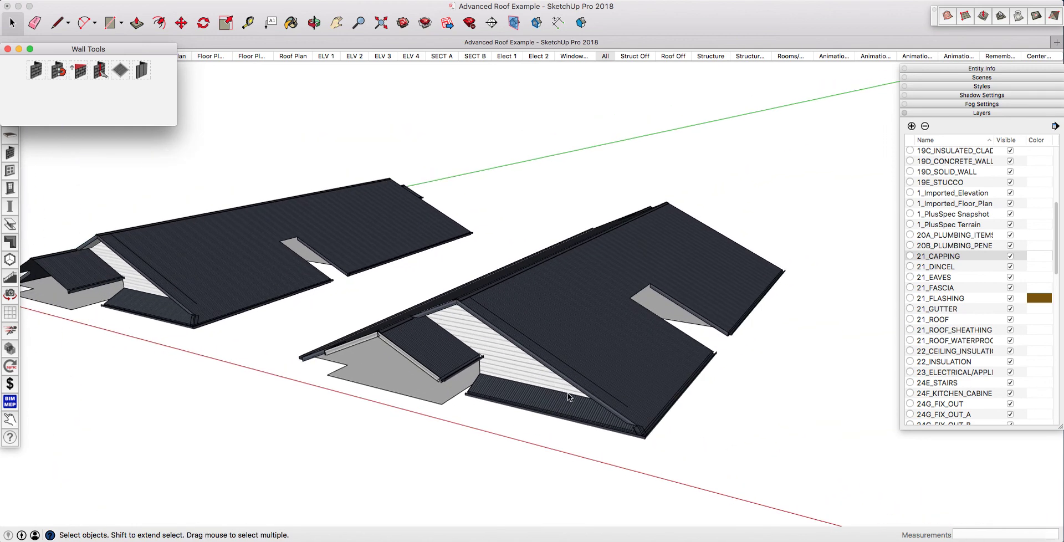